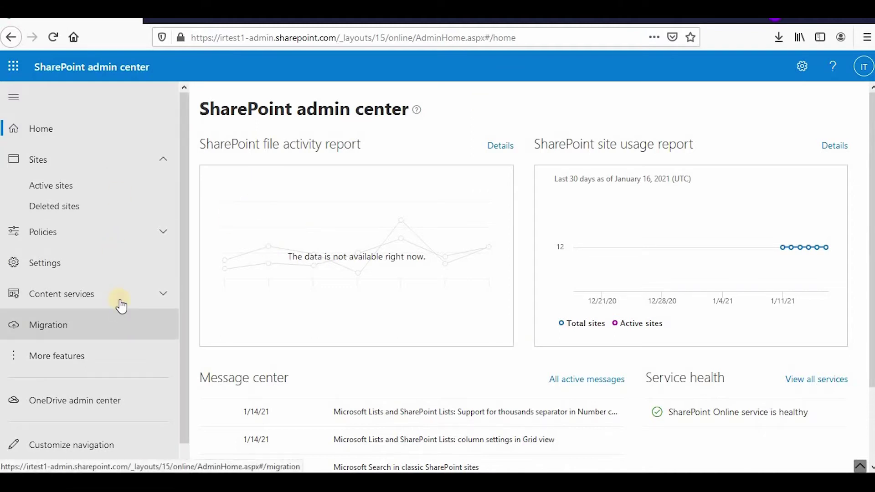
Step: Open the classic Term store from the More features page
left_click(74, 356)
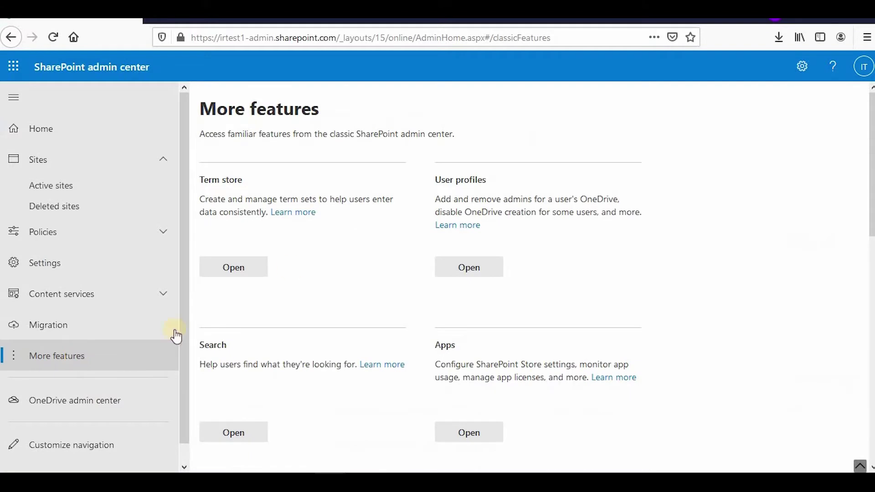
left_click(235, 268)
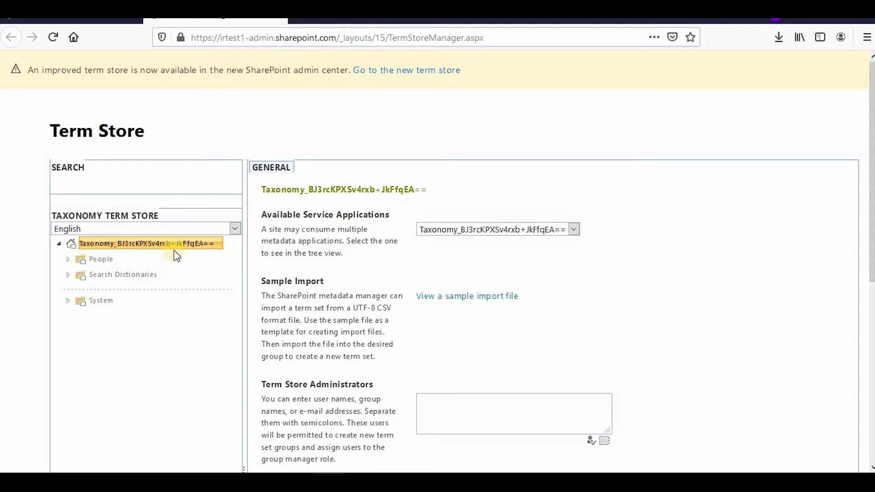
Step: Look over the Search Dictionaries and People group properties, then return to the term store properties
scroll(511, 406, "down", 3)
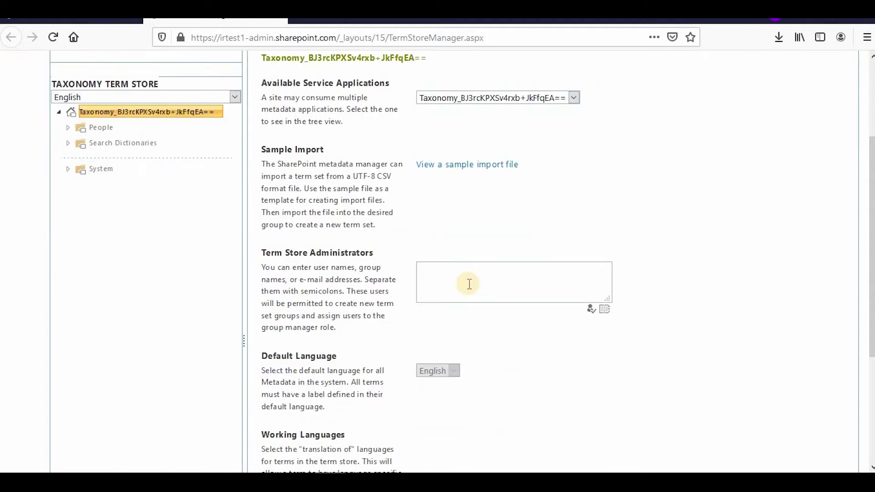
left_click(469, 284)
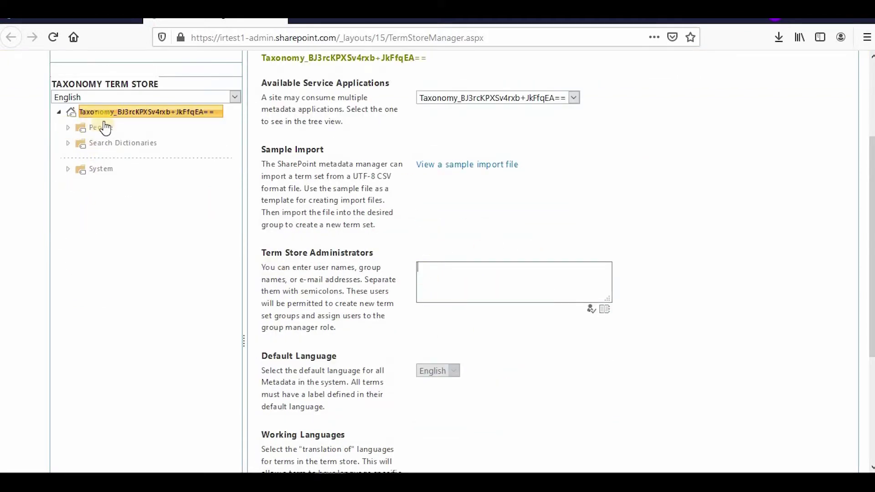
left_click(132, 143)
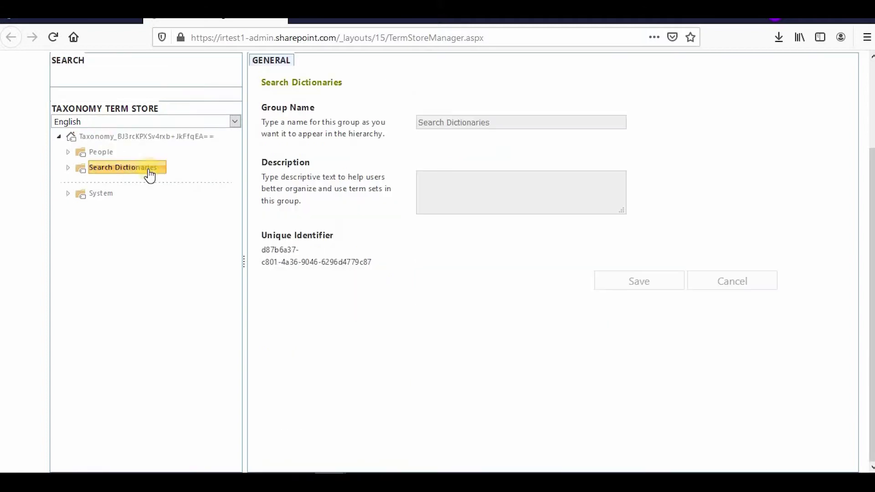
left_click(97, 157)
left_click(122, 139)
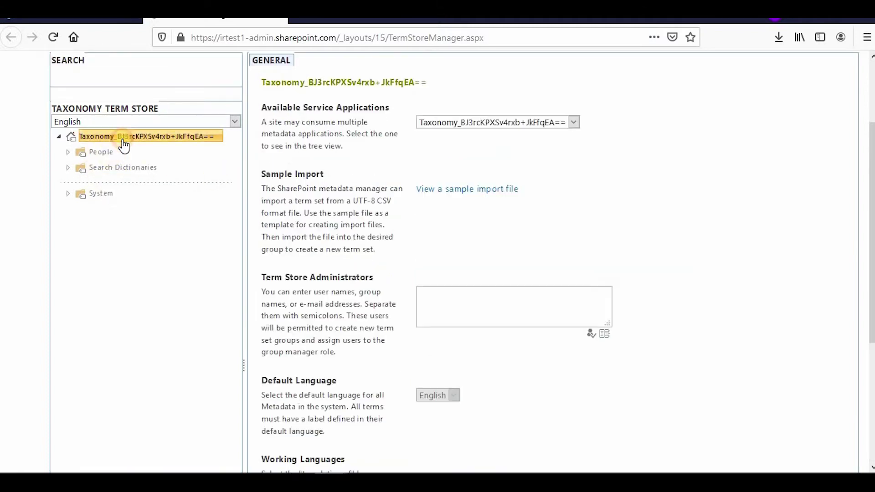
scroll(508, 309, "up", 1)
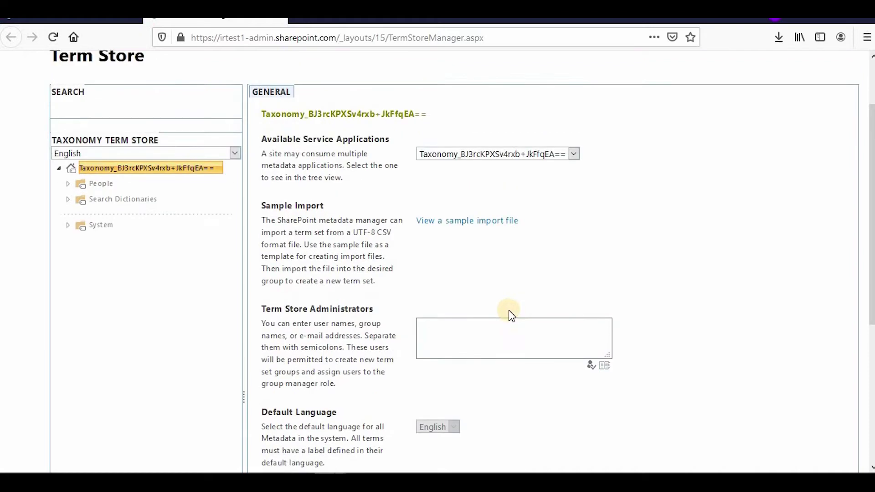
scroll(509, 312, "up", 1)
Step: Add test1 as a Term Store administrator, resolve the name, and save the settings
left_click(471, 361)
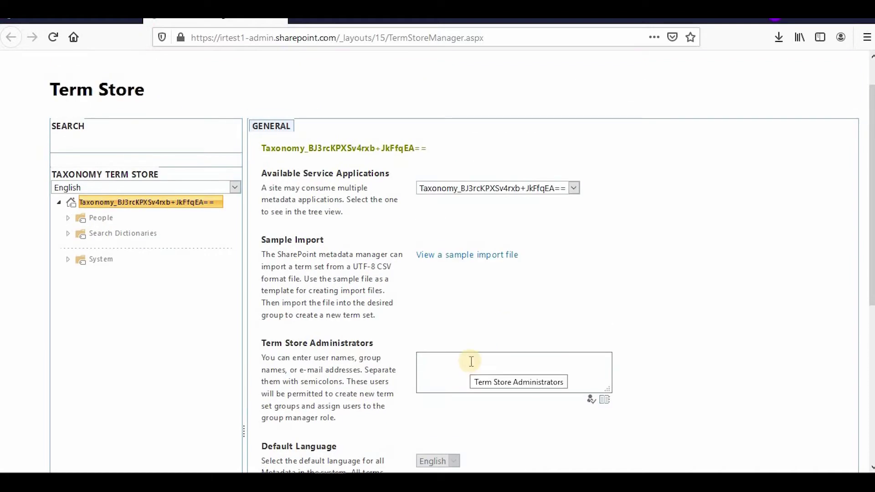
type("test1")
left_click(590, 399)
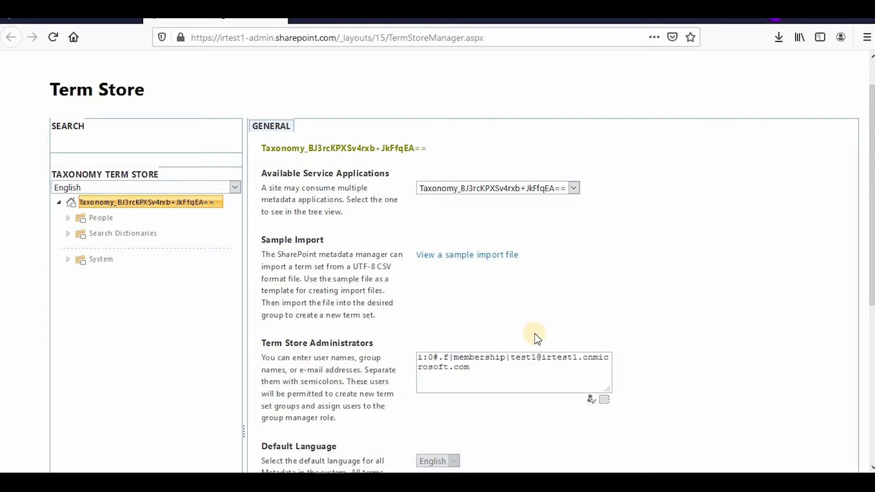
scroll(486, 367, "down", 5)
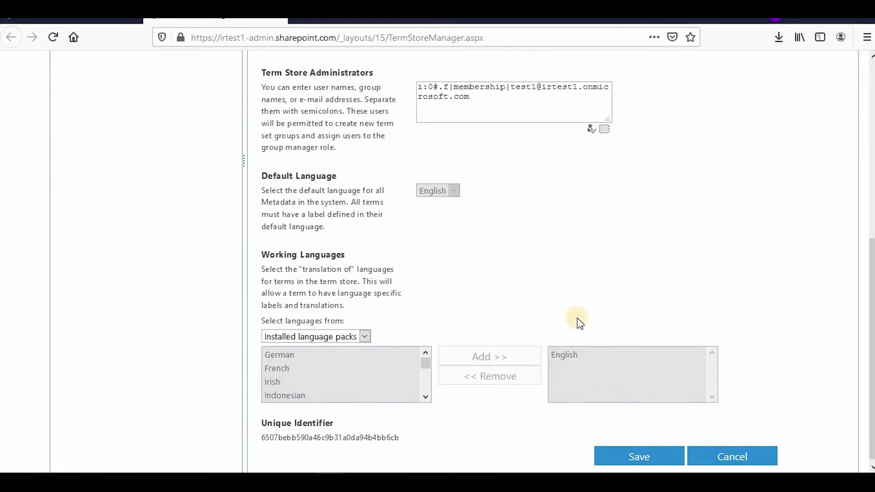
left_click(644, 453)
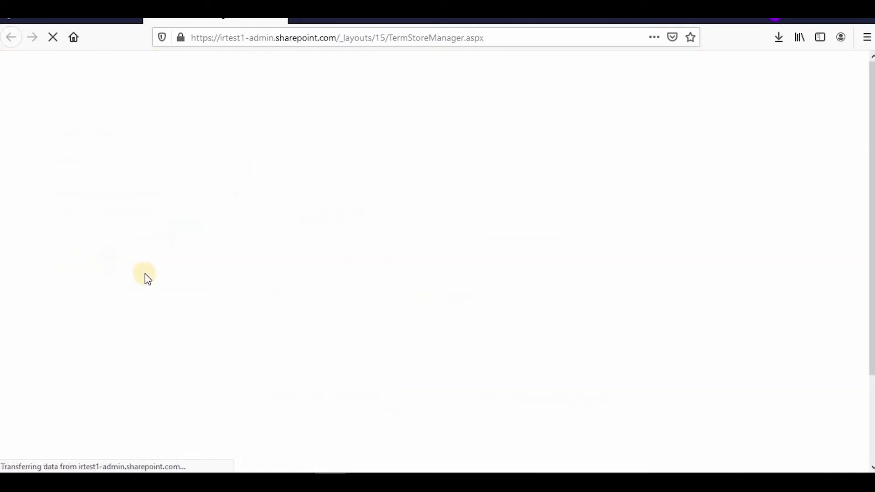
scroll(661, 262, "down", 5)
scroll(631, 287, "up", 5)
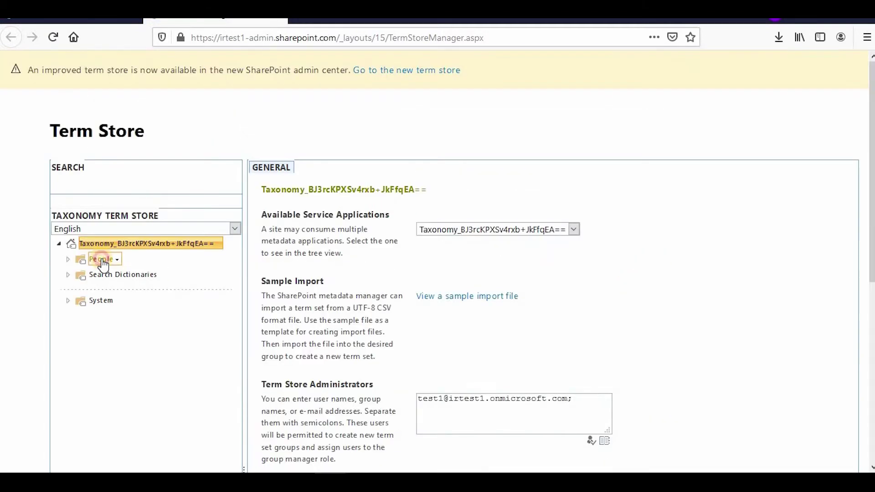
left_click(102, 260)
left_click(117, 260)
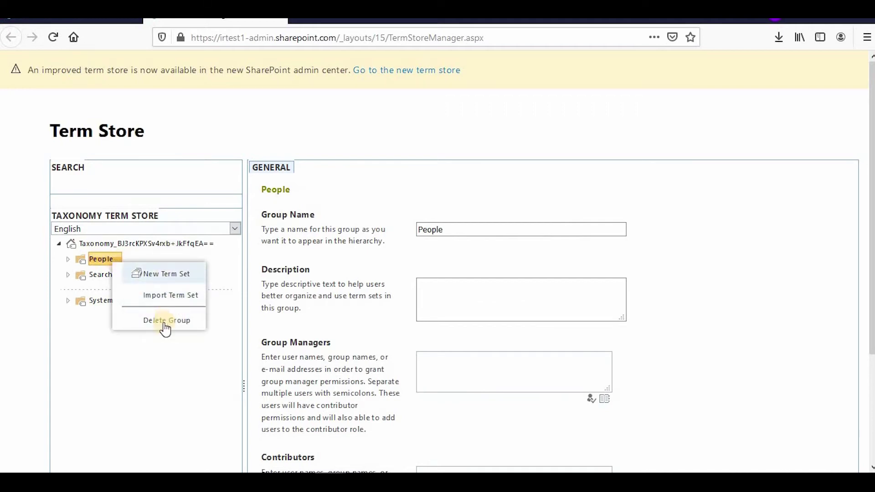
left_click(152, 368)
left_click(111, 246)
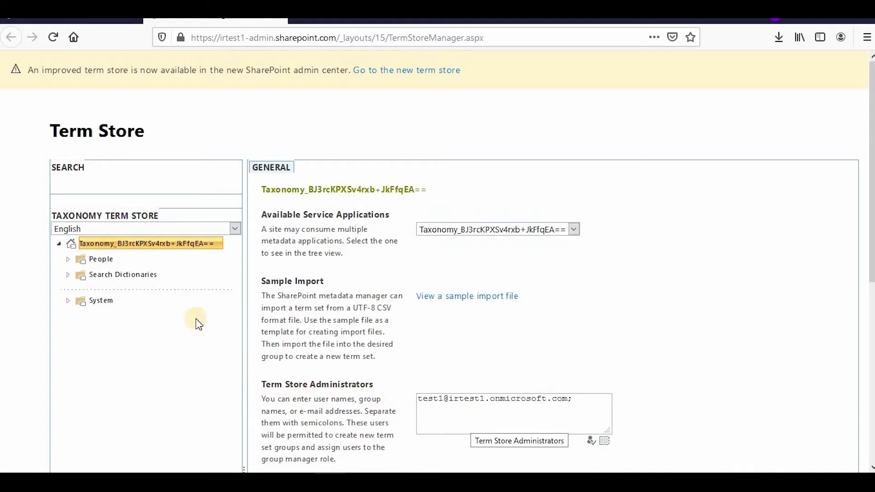
left_click(101, 259)
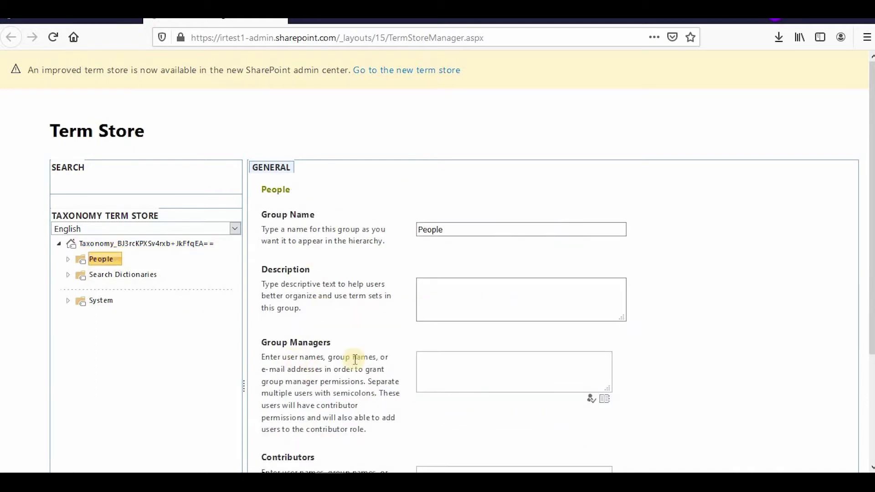
left_click(440, 367)
scroll(441, 368, "down", 2)
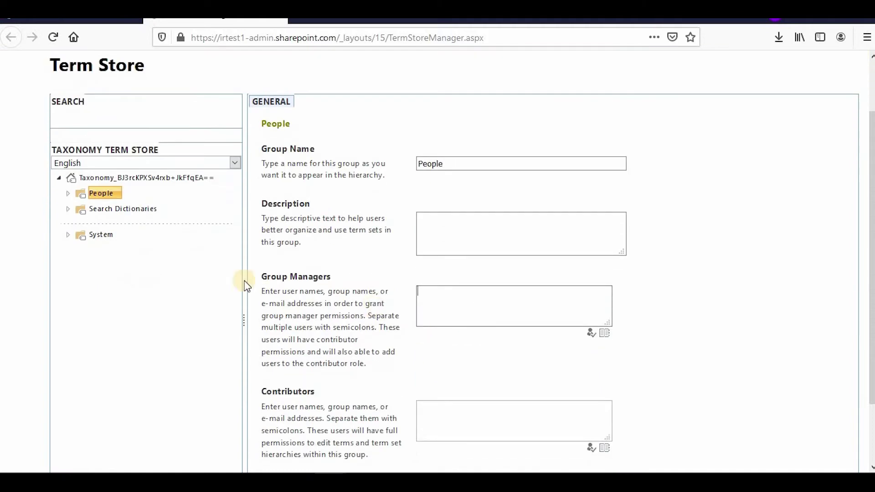
left_click(67, 195)
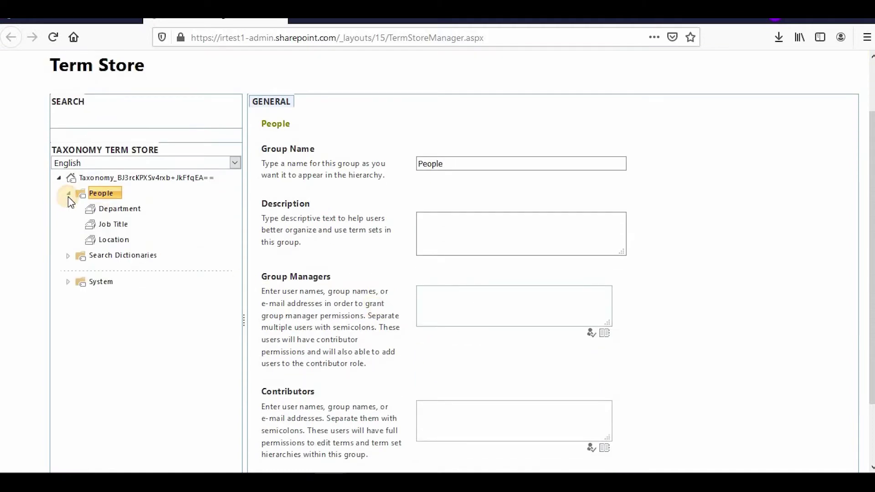
left_click(114, 210)
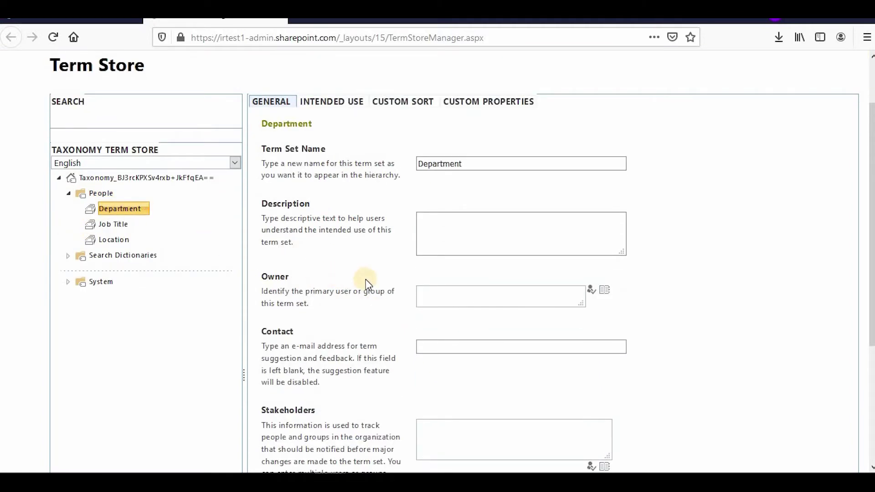
left_click(455, 300)
scroll(445, 327, "down", 4)
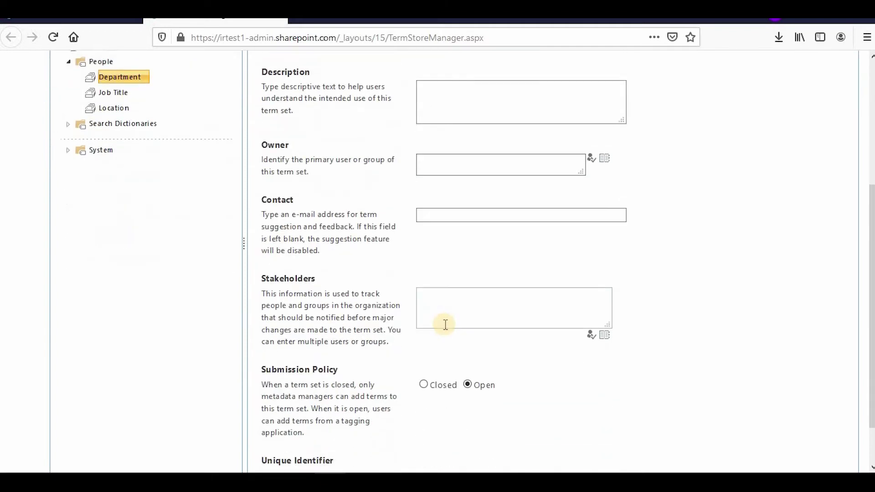
scroll(445, 328, "up", 5)
scroll(263, 258, "up", 1)
mouse_move(107, 280)
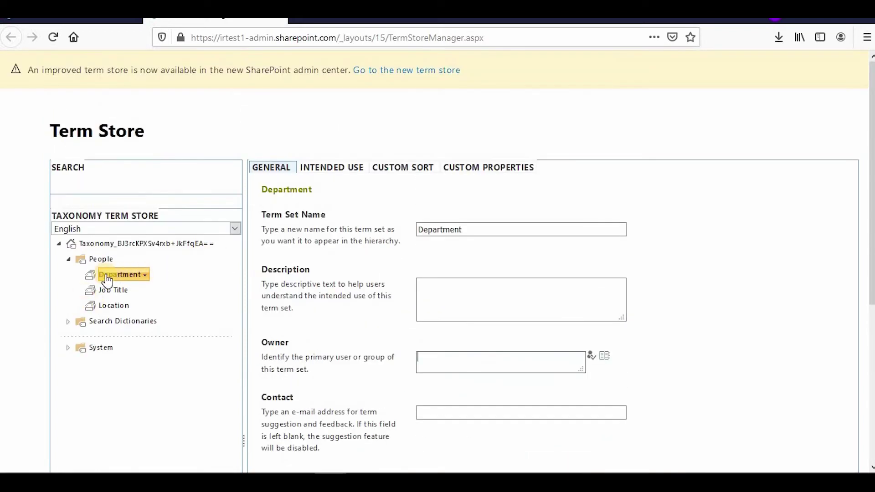
left_click(101, 258)
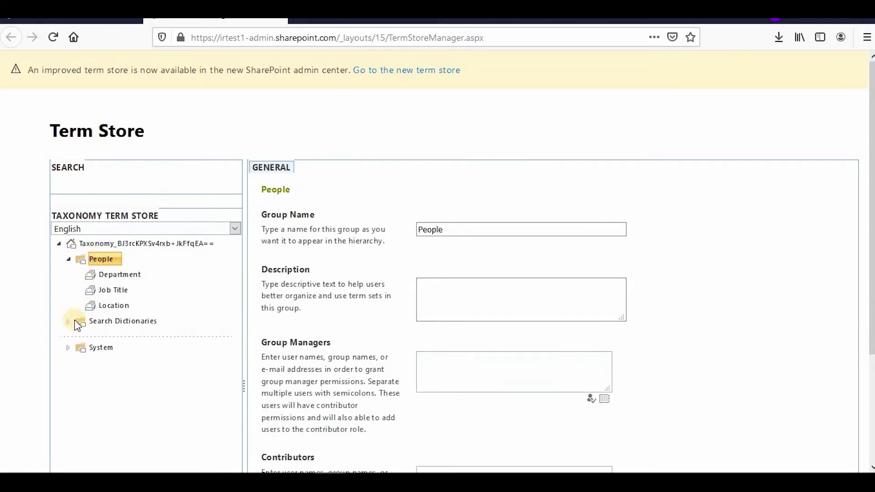
left_click(103, 245)
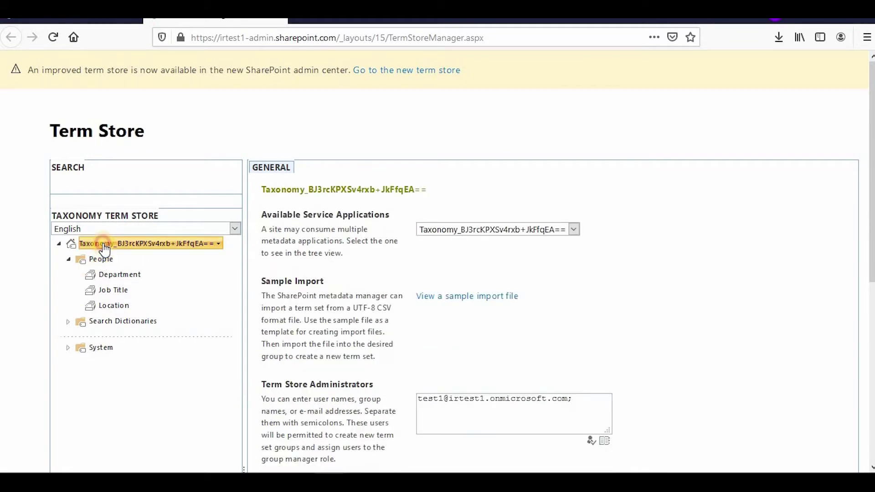
left_click(98, 261)
left_click(70, 259)
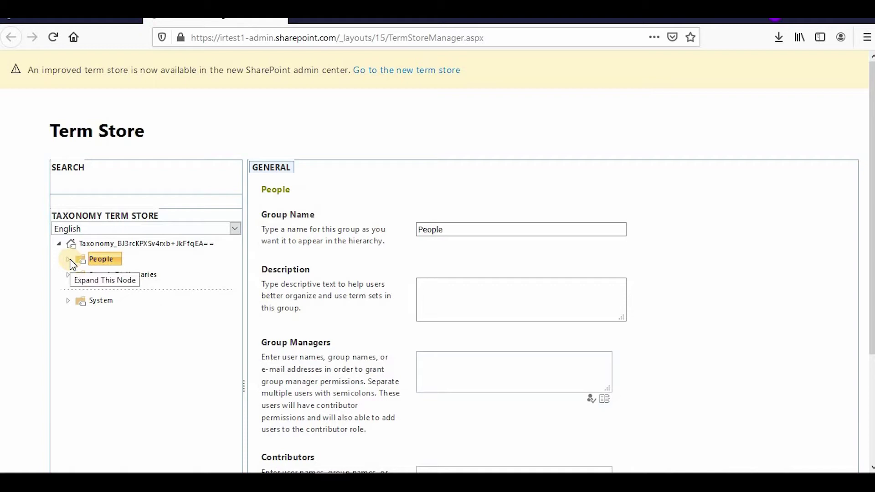
left_click(113, 245)
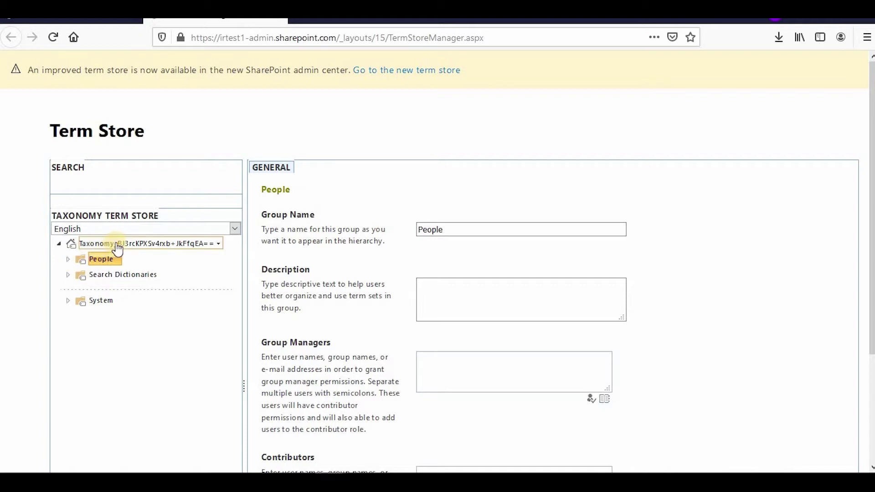
left_click(85, 260)
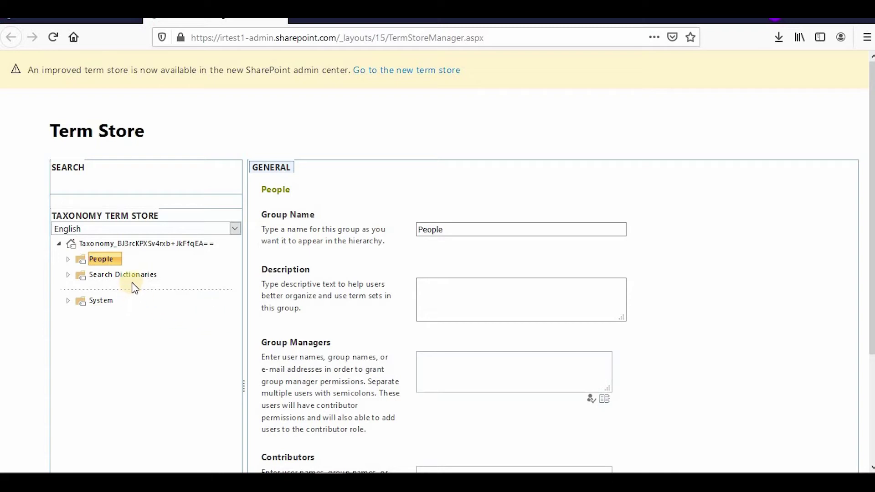
left_click(120, 244)
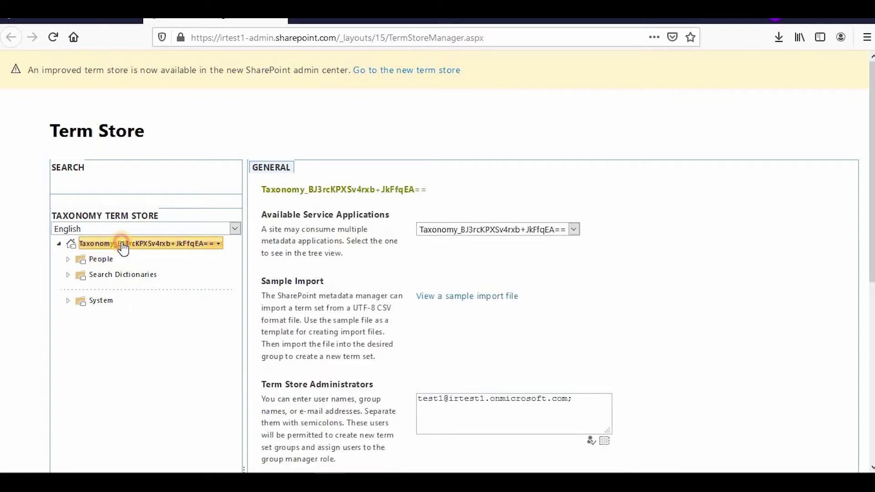
left_click_drag(302, 298, 342, 305)
left_click(341, 306)
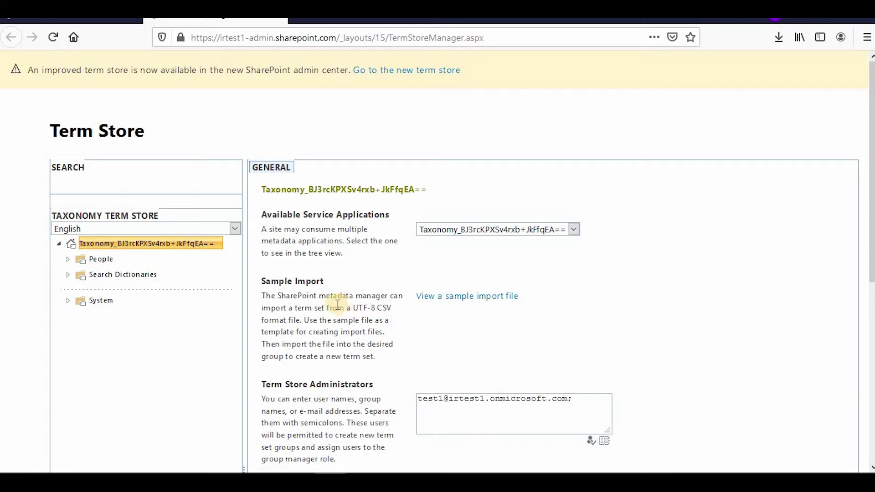
Step: Create a new term D1 under the People > Department term set
left_click(68, 259)
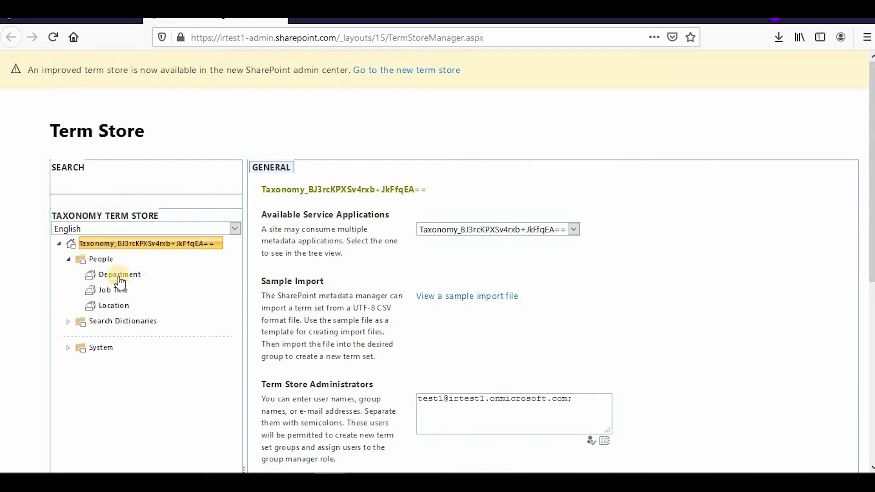
left_click(146, 274)
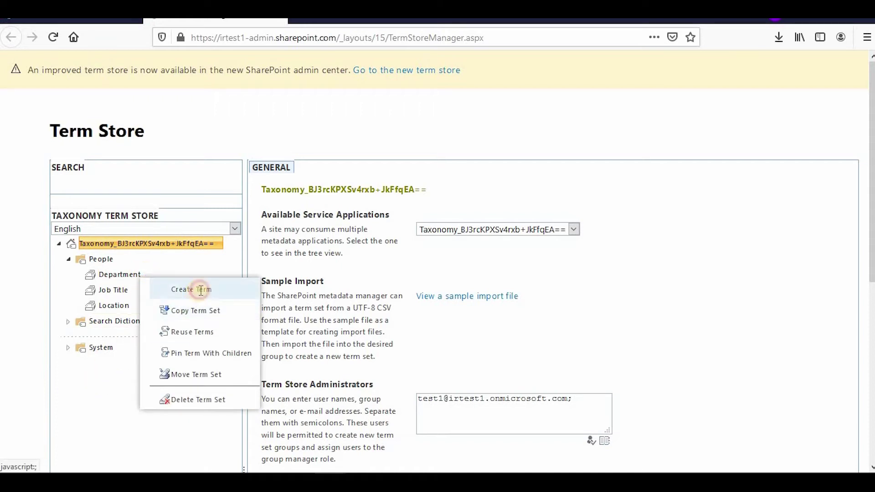
left_click(201, 289)
type("D")
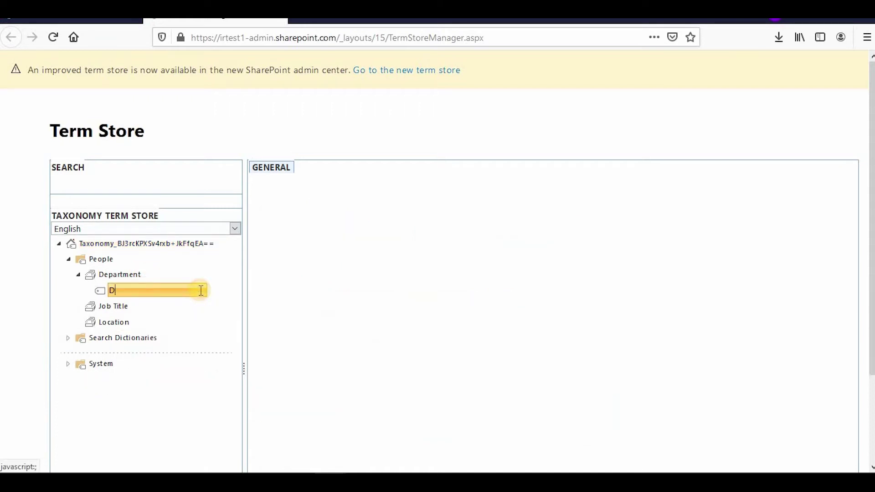
type("1")
left_click(348, 302)
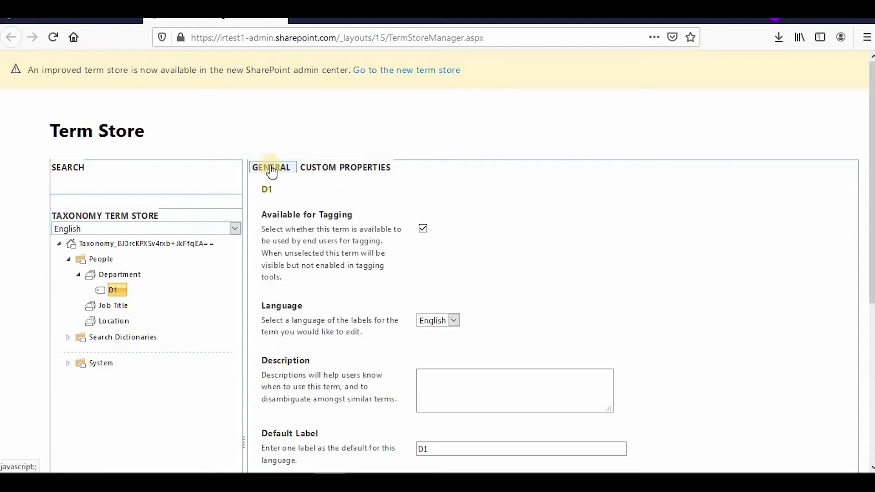
Step: Give term D1 the description D1 and save it
scroll(482, 223, "down", 4)
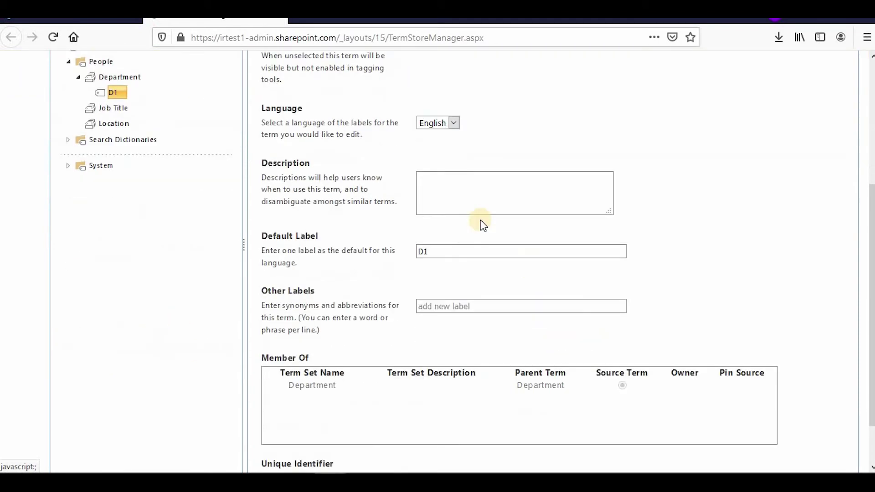
scroll(560, 383, "down", 1)
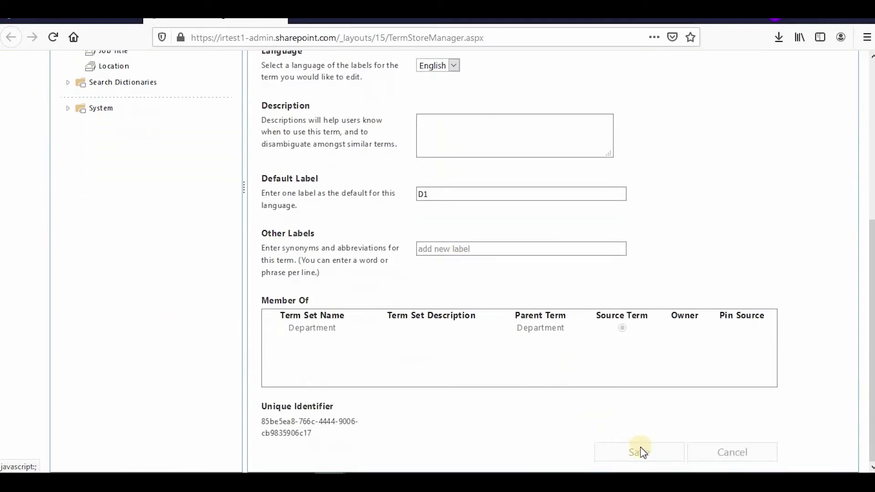
left_click(469, 150)
type("D1")
left_click(619, 451)
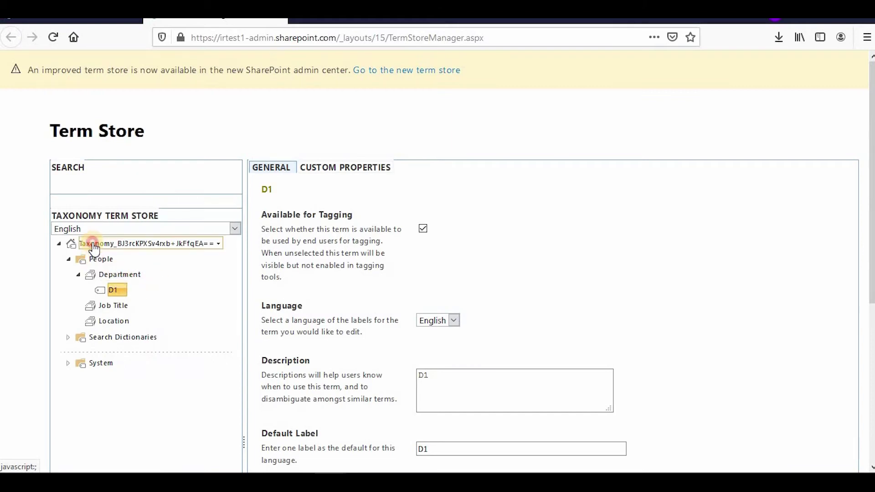
Step: Review the properties of the term store root, People, Department and D1 in turn
left_click(93, 245)
left_click(98, 262)
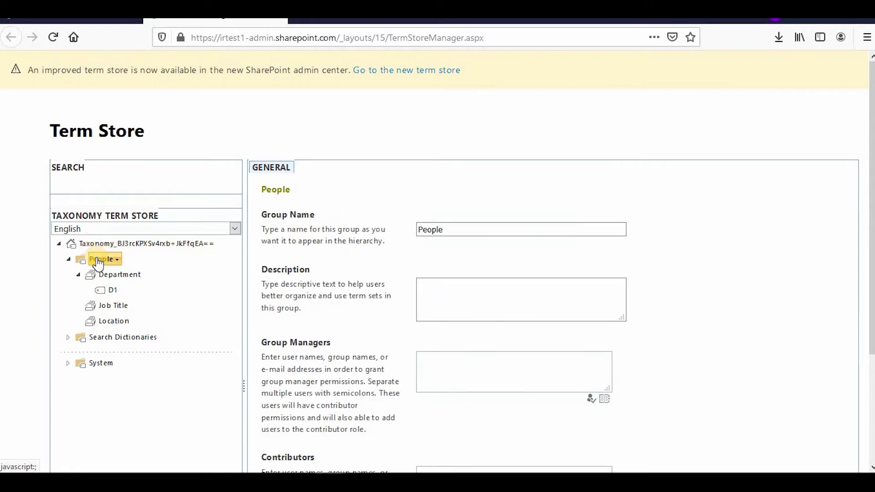
left_click(114, 276)
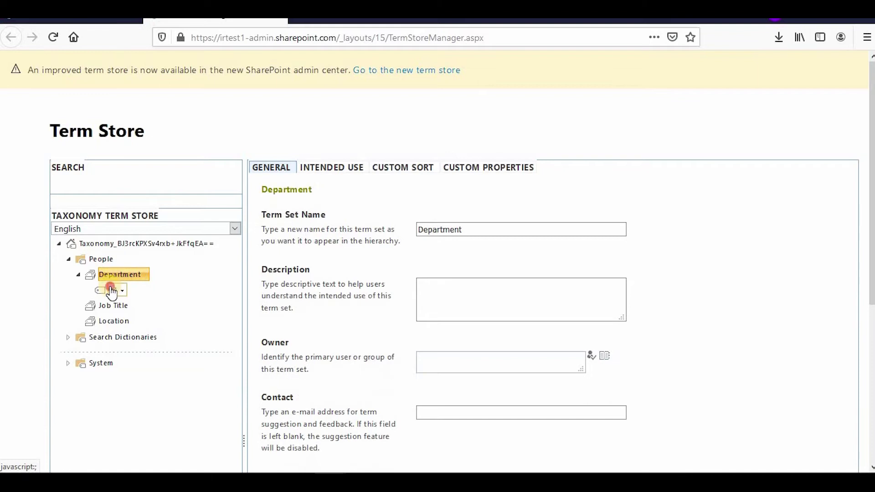
left_click(111, 290)
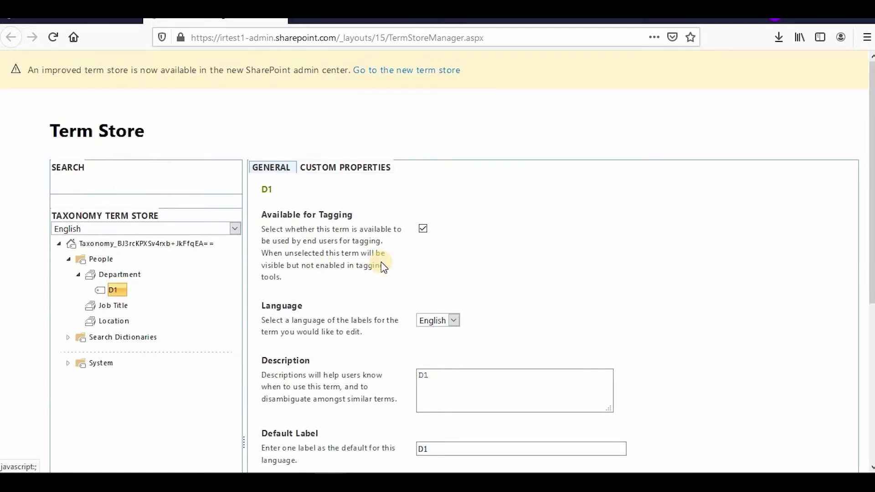
scroll(382, 267, "down", 5)
scroll(274, 296, "up", 5)
scroll(380, 256, "down", 4)
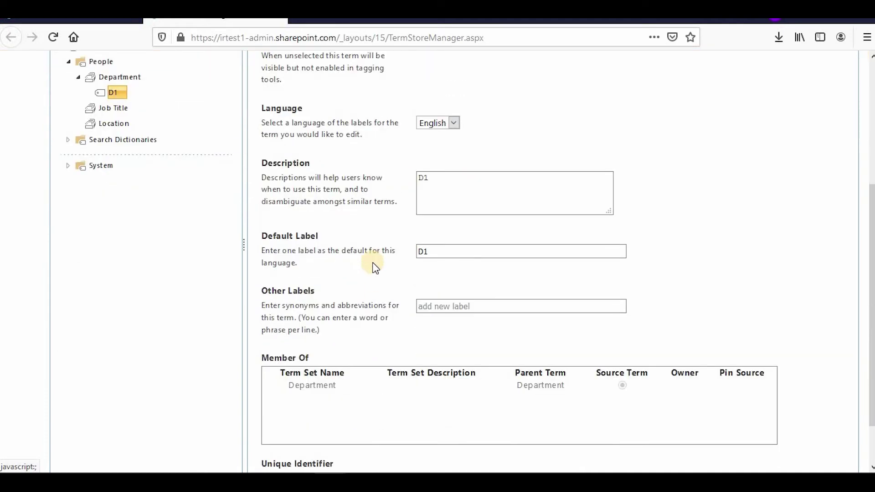
Step: From the taxonomy root, open the sample import file ImportTermSet.csv in Excel
scroll(273, 236, "up", 5)
left_click(111, 242)
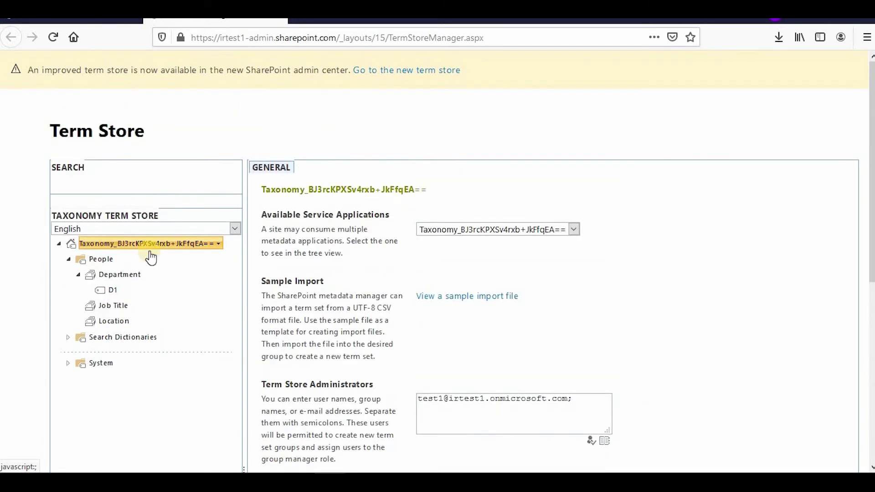
left_click(461, 298)
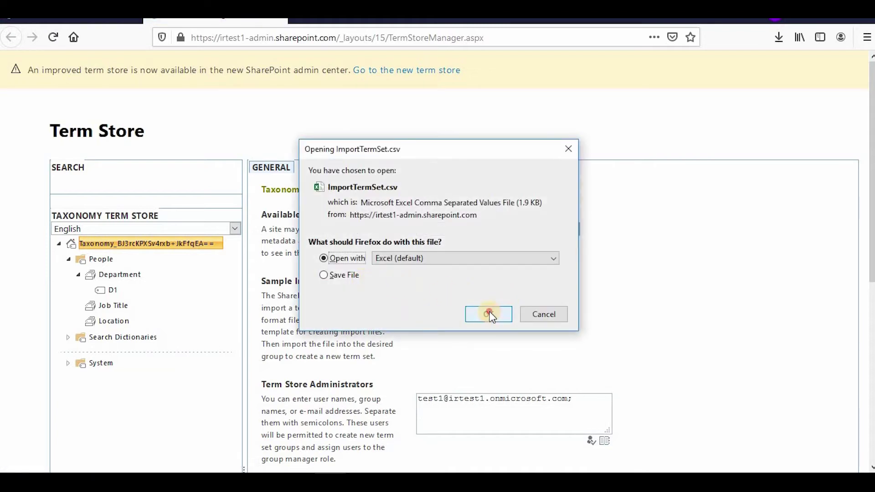
left_click(489, 314)
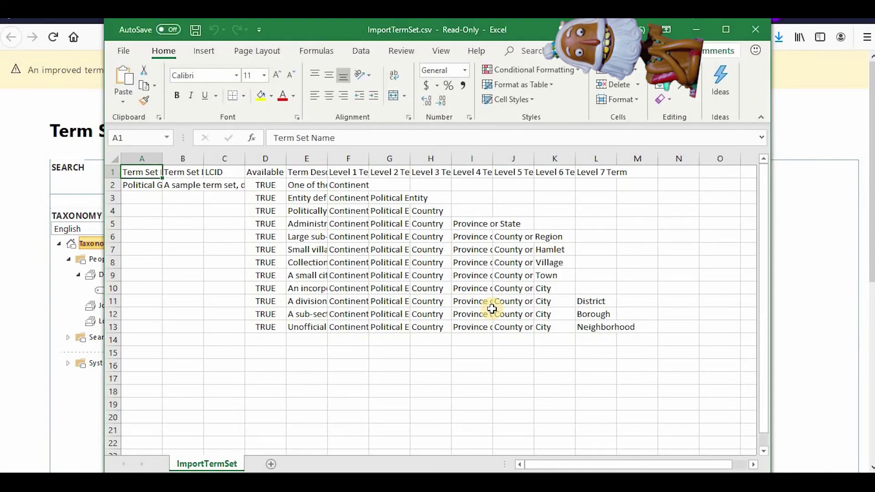
Step: Maximize Excel to review the ImportTermSet.csv term set columns, then return from the File view
left_click(731, 23)
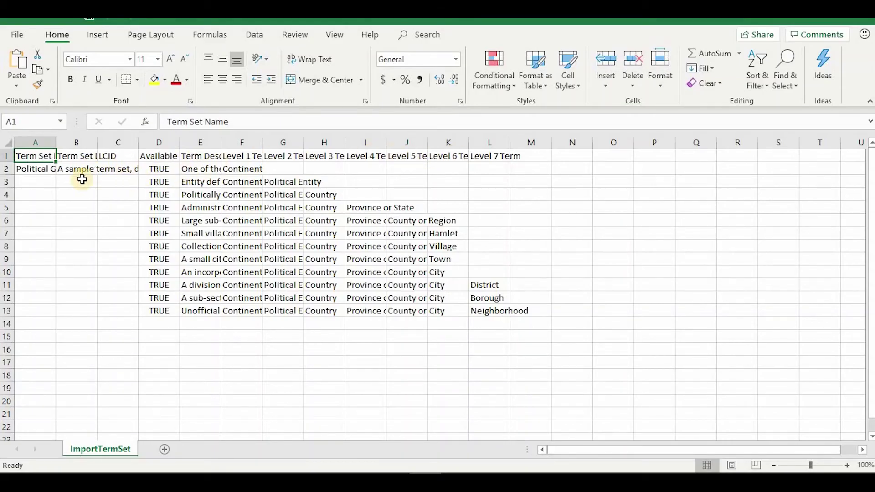
left_click(17, 35)
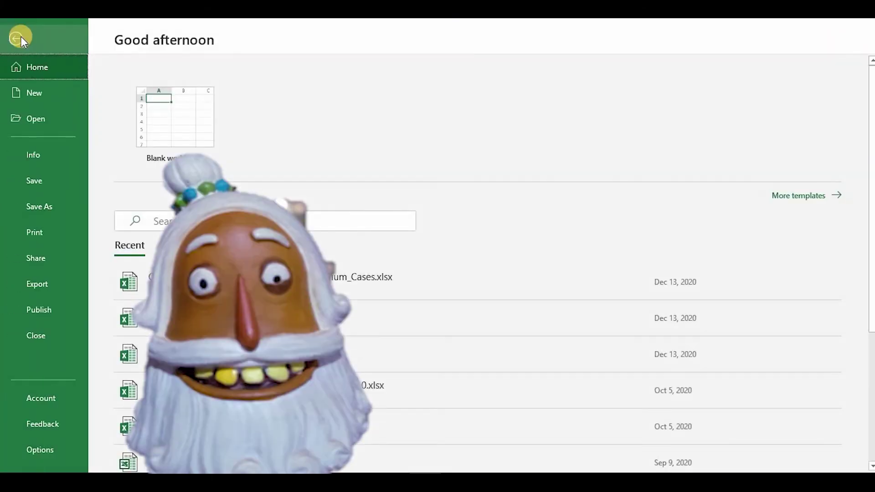
left_click(17, 38)
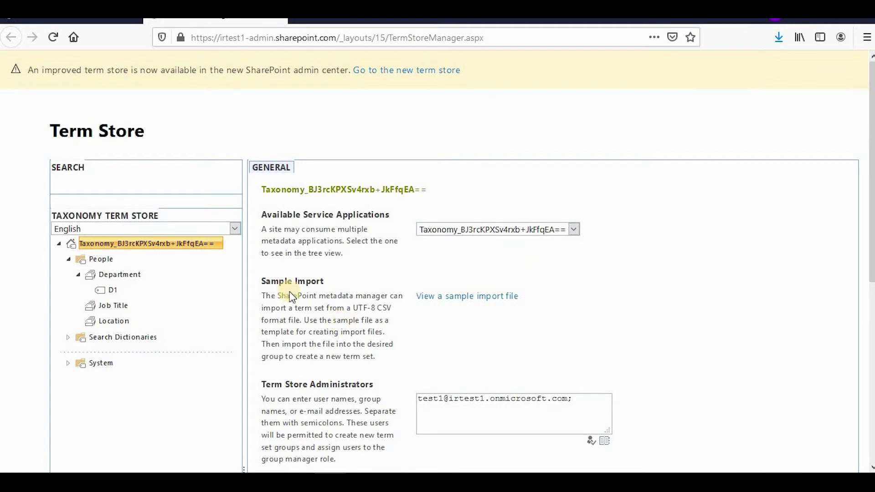
Step: Expand People and Department to check term D1, then collapse them again
left_click(69, 260)
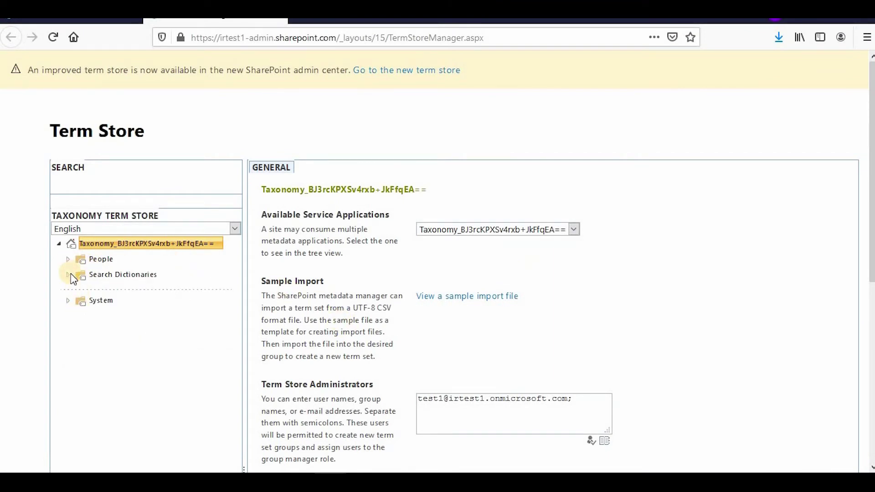
left_click(68, 259)
left_click(84, 276)
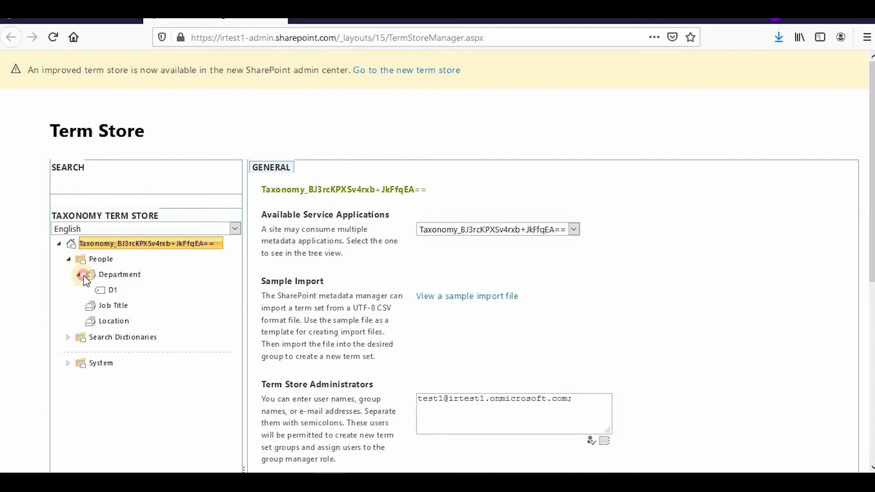
left_click(83, 275)
left_click(69, 259)
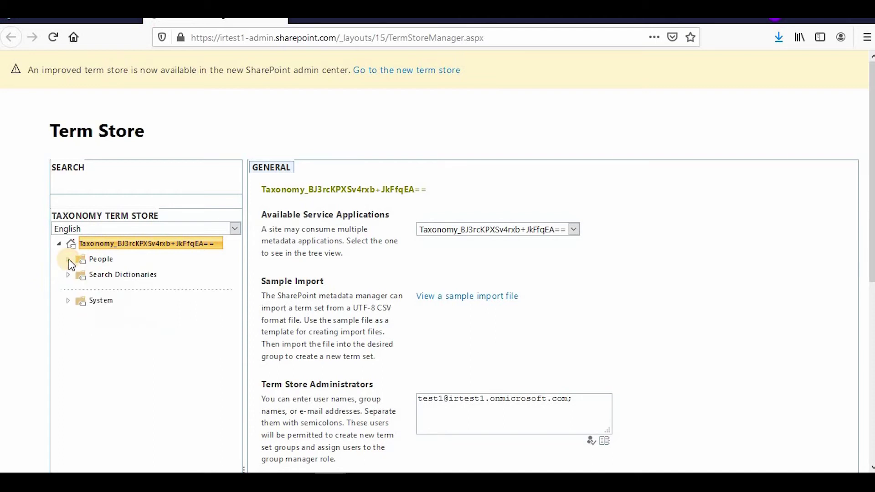
left_click(116, 261)
Step: Add a new term group named TestGroup under the taxonomy root
left_click(210, 248)
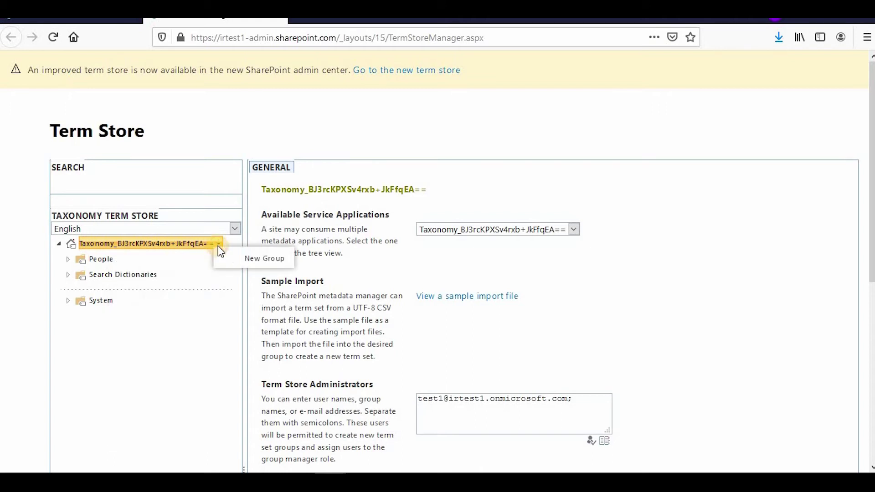
left_click(246, 258)
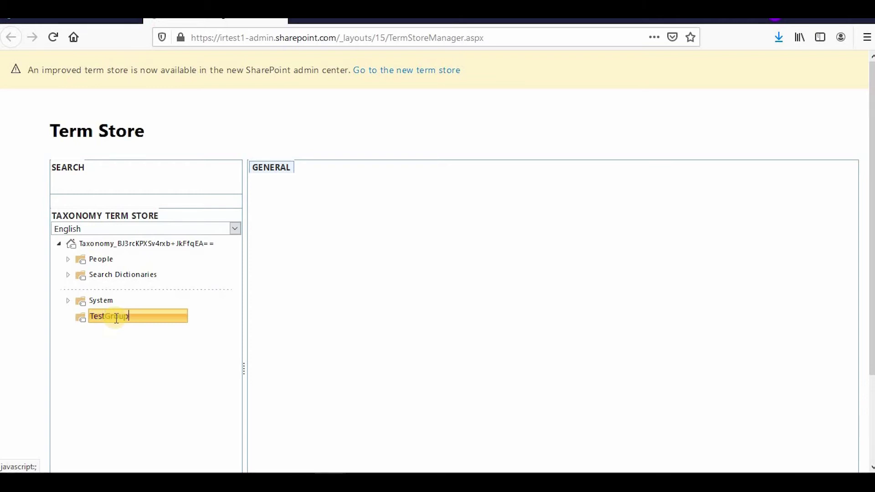
key("Return")
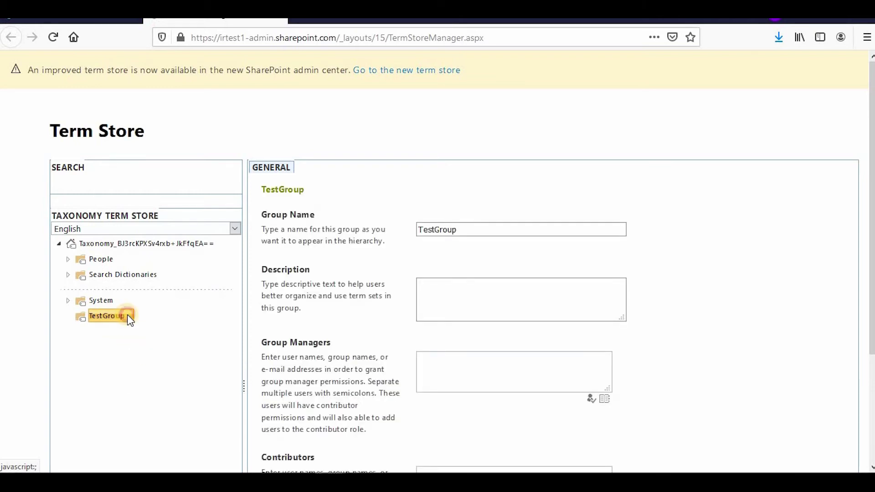
left_click(128, 318)
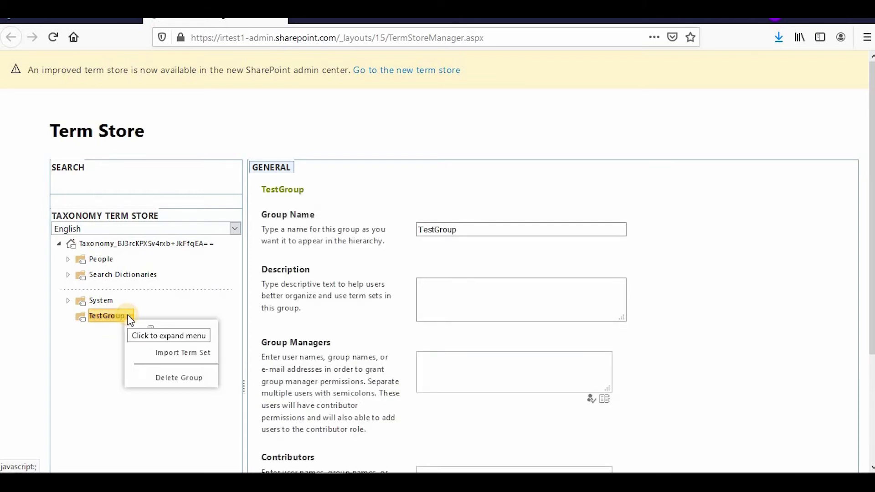
Step: Import ImportTermSet.csv from AppData\Local\Temp into TestGroup as a term set
left_click(178, 359)
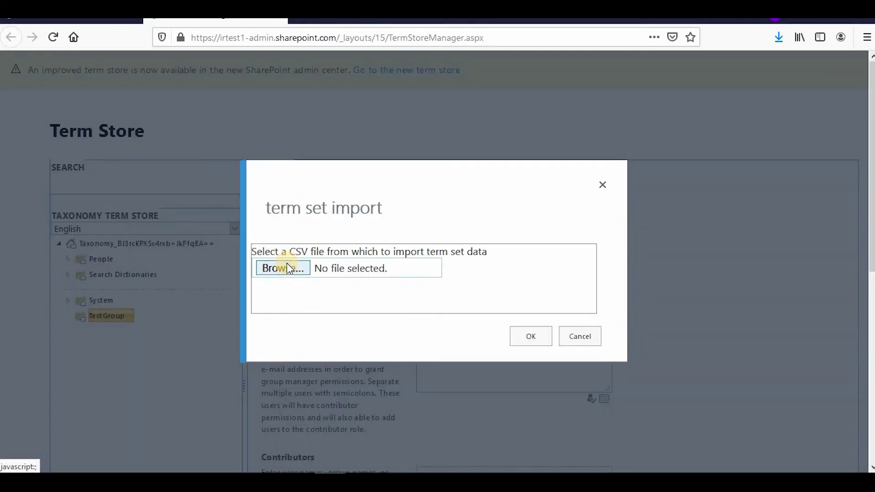
left_click(288, 268)
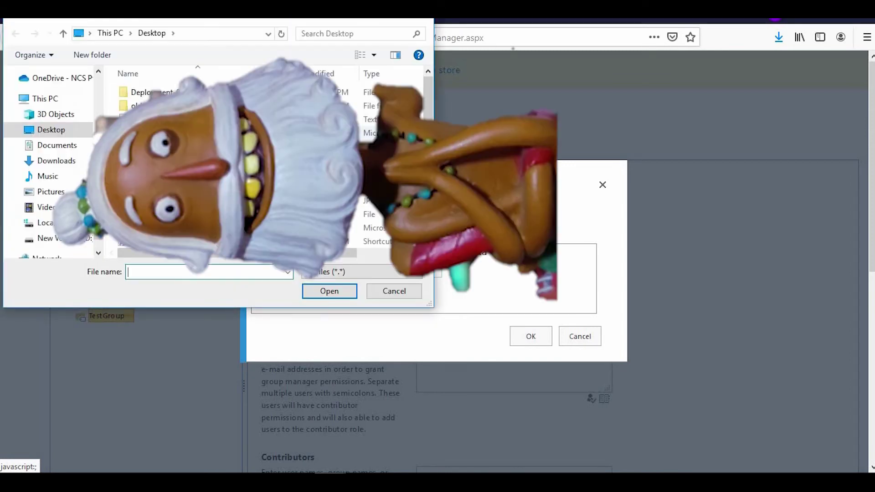
left_click(57, 160)
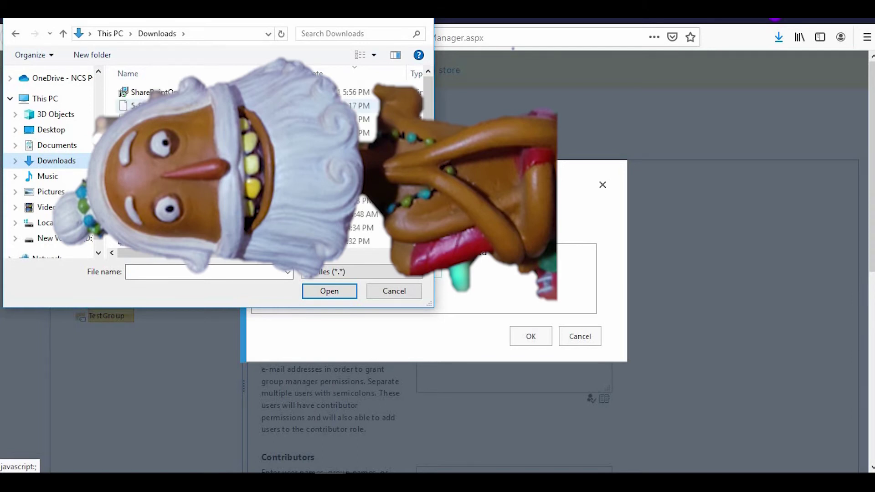
left_click(337, 73)
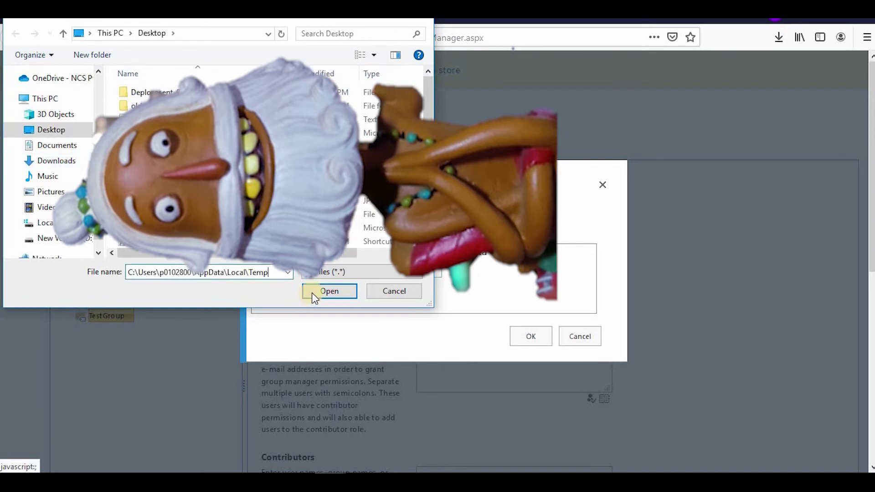
left_click(321, 292)
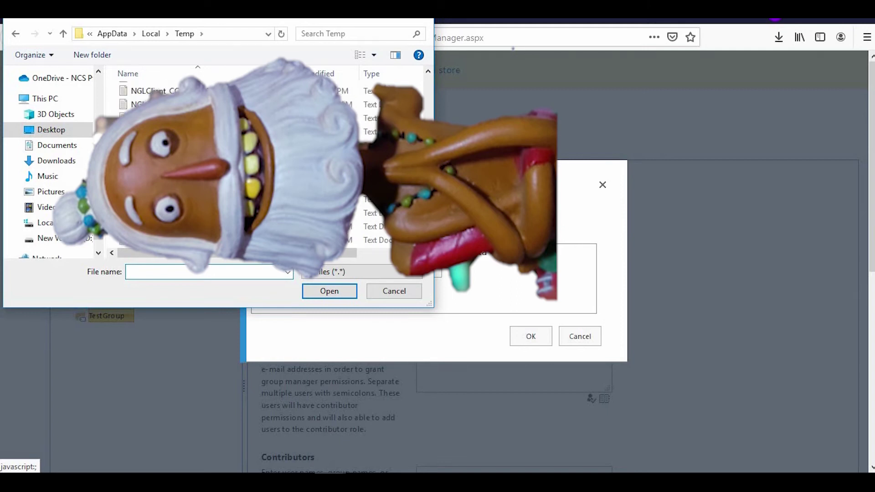
type("ImportTermSet.csv")
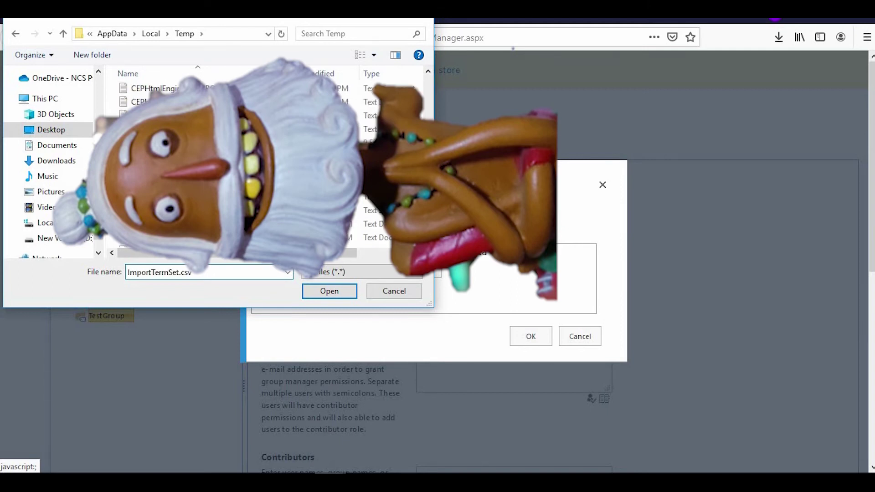
left_click(335, 298)
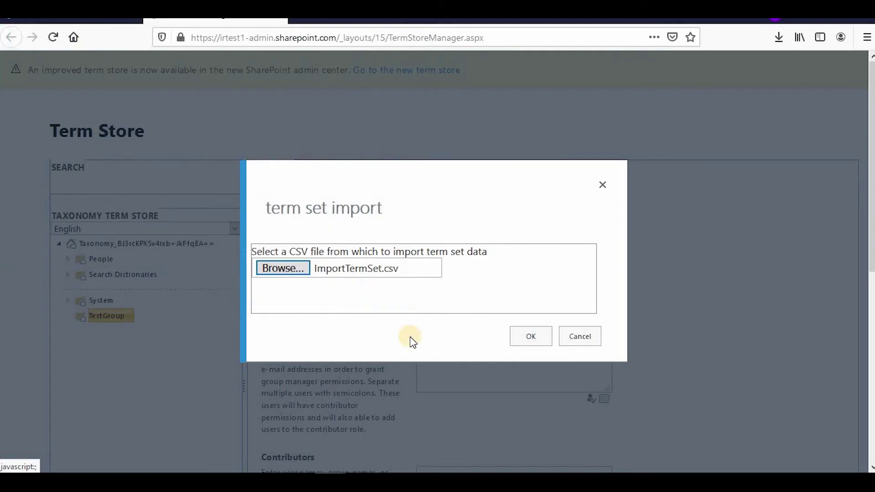
left_click(527, 339)
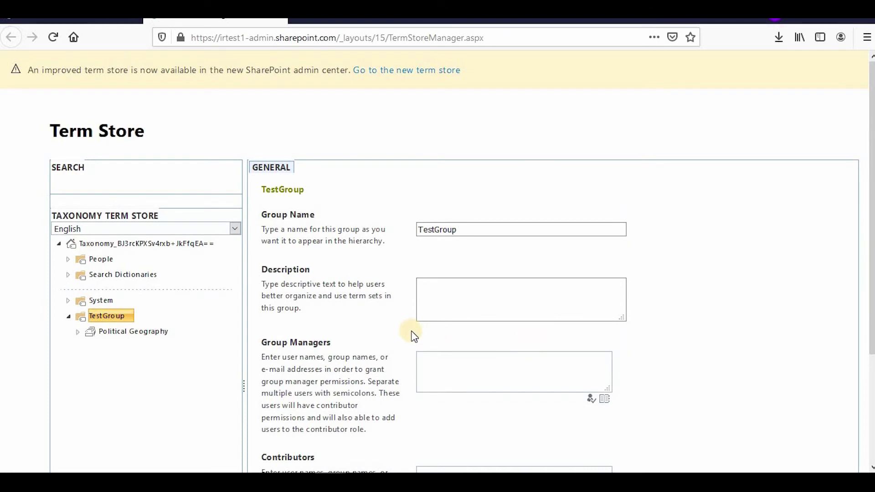
Step: Expand Political Geography through Continent, Political Entity, Country, Province or State and County or Region
left_click(76, 332)
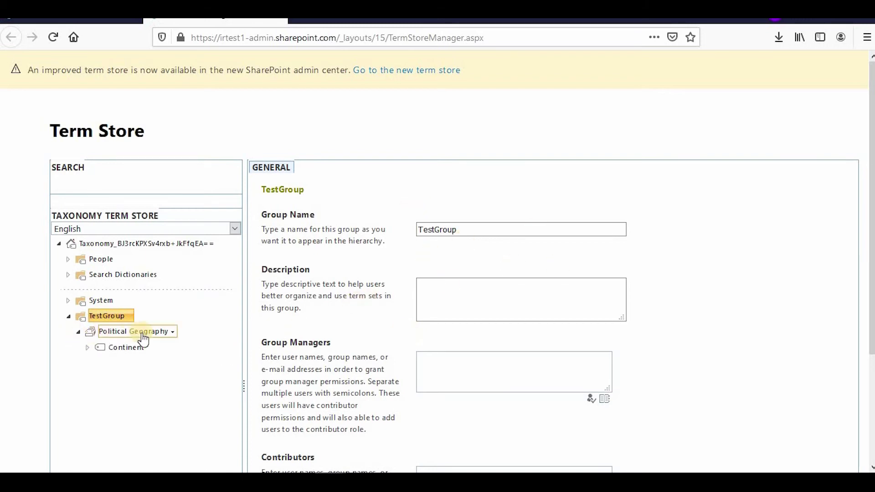
left_click(88, 348)
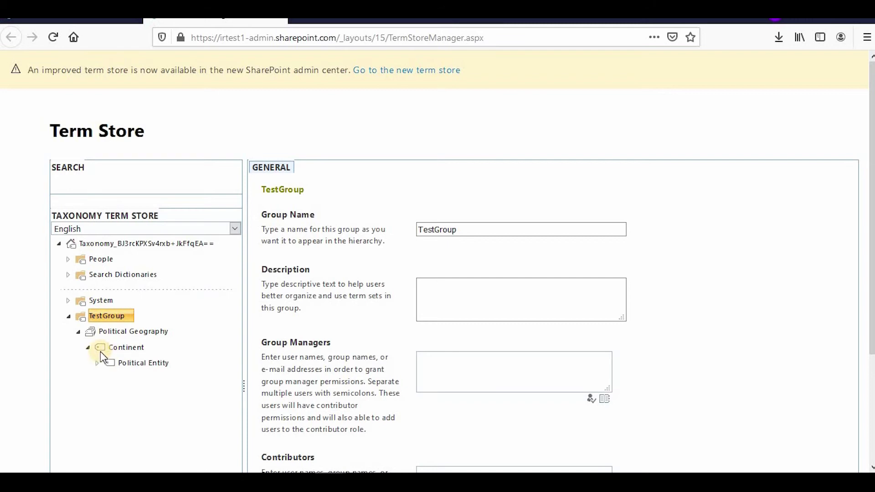
left_click(98, 364)
left_click(107, 379)
left_click(118, 393)
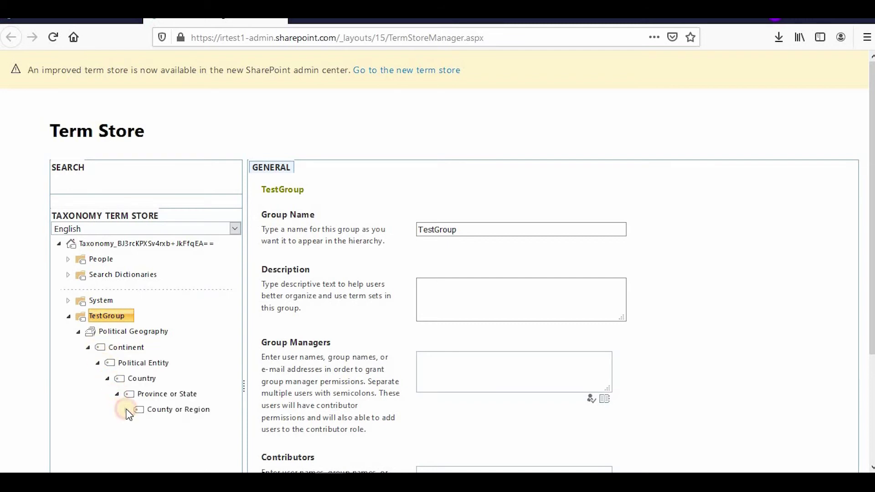
left_click(127, 409)
scroll(121, 401, "down", 3)
Step: Collapse the Political Geography hierarchy and toggle TestGroup closed and open again
left_click(78, 189)
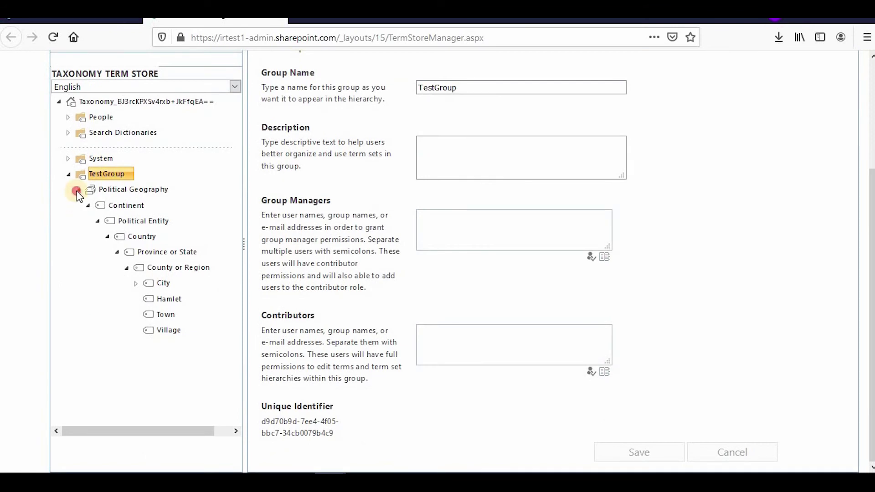
scroll(105, 218, "up", 3)
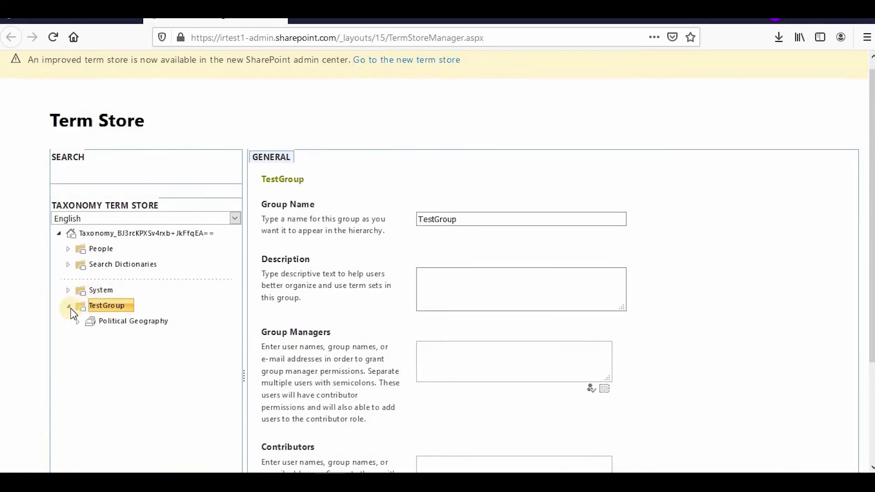
left_click(69, 305)
left_click(69, 306)
scroll(401, 282, "up", 1)
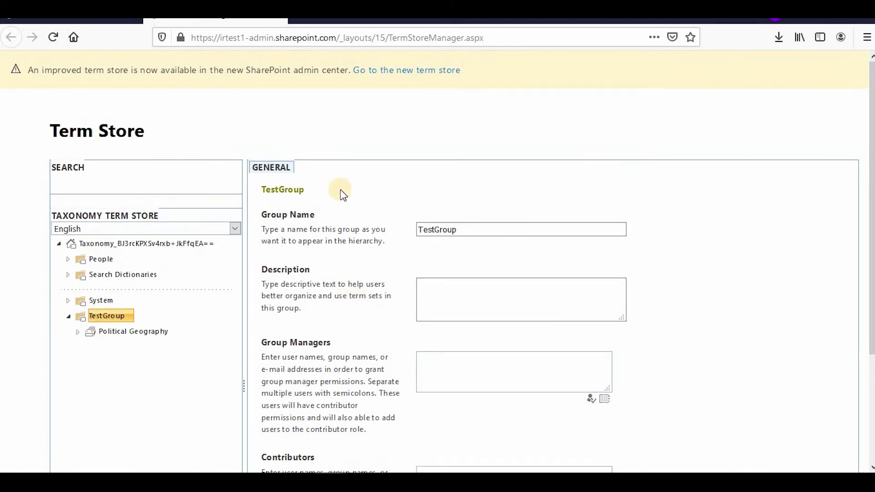
Step: Switch to the new term store and view the People and TestGroup group details
left_click(409, 70)
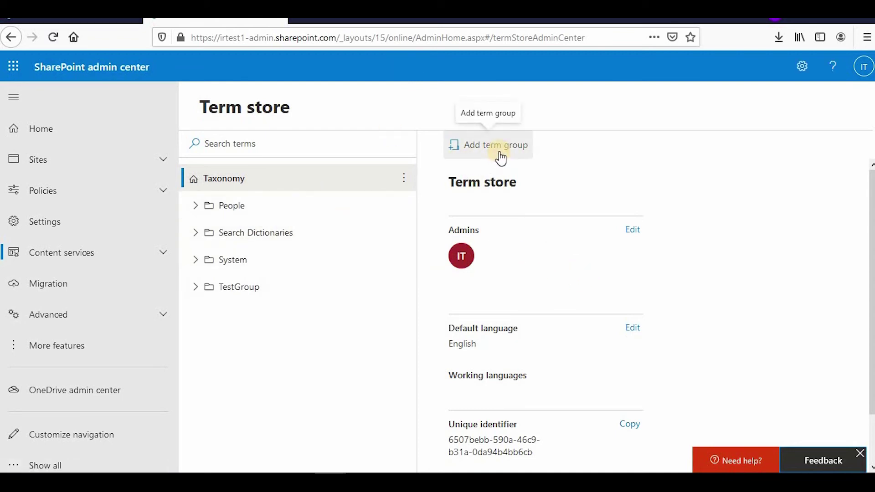
scroll(538, 259, "down", 2)
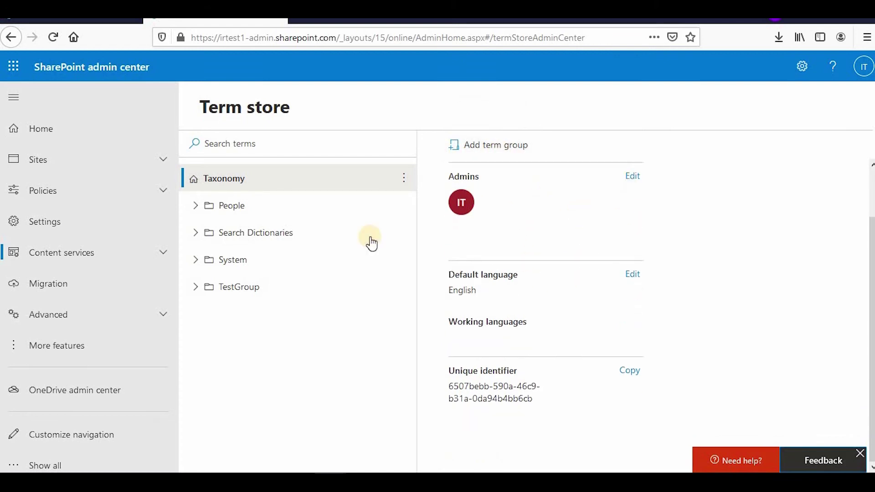
left_click(239, 209)
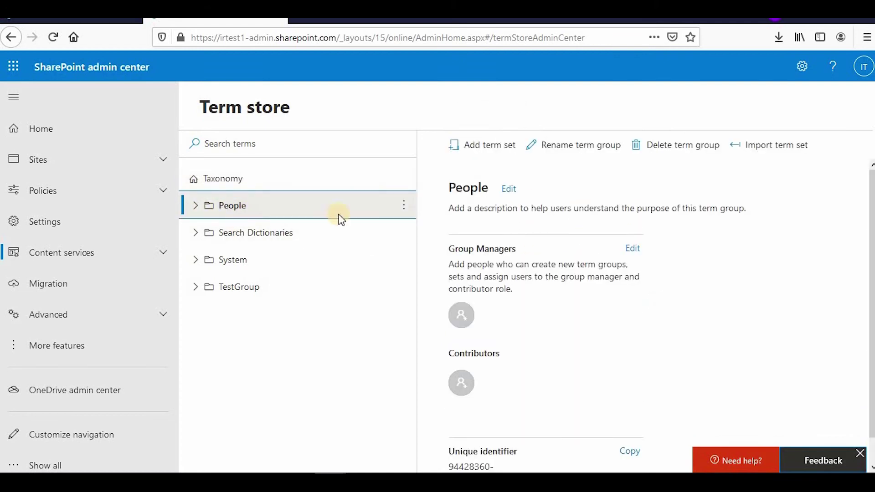
scroll(496, 242, "down", 1)
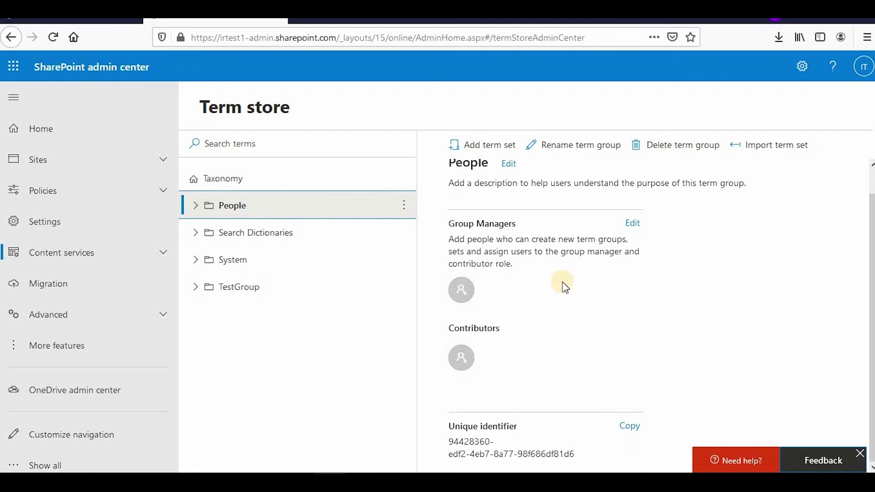
scroll(565, 287, "up", 1)
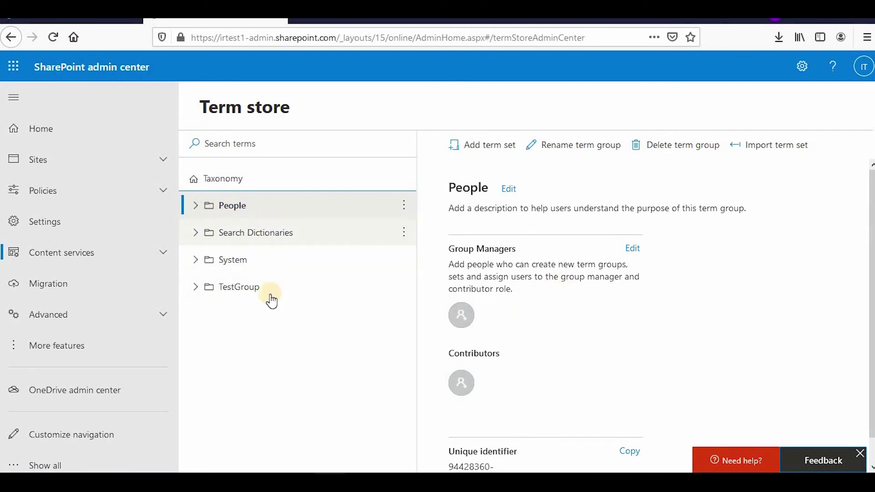
left_click(222, 289)
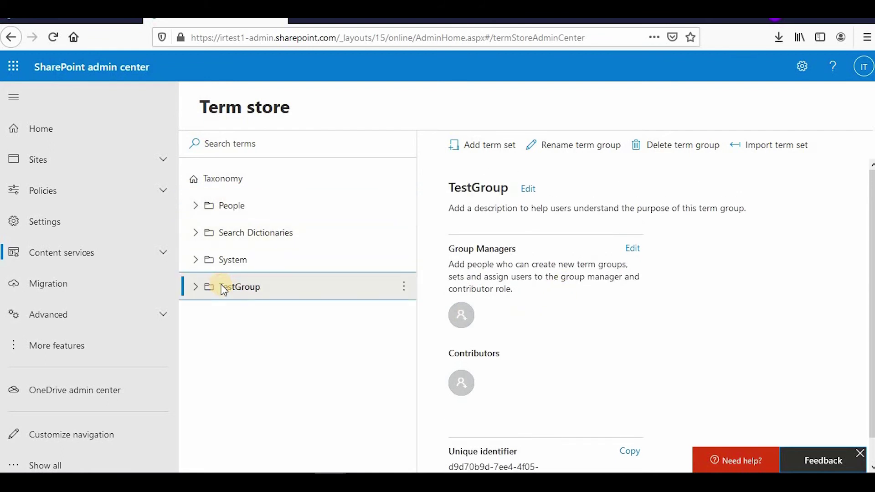
Step: Expand TestGroup and delete its Political Geography term set, confirming the deletion
left_click(197, 287)
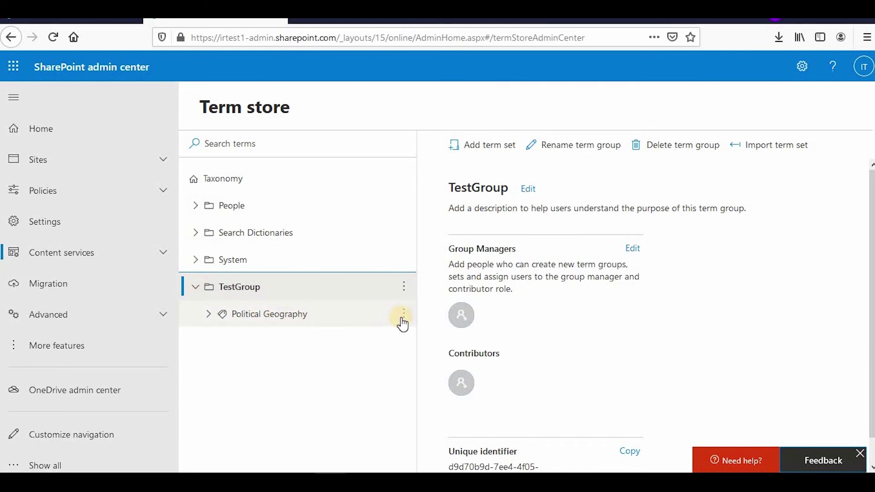
left_click(404, 318)
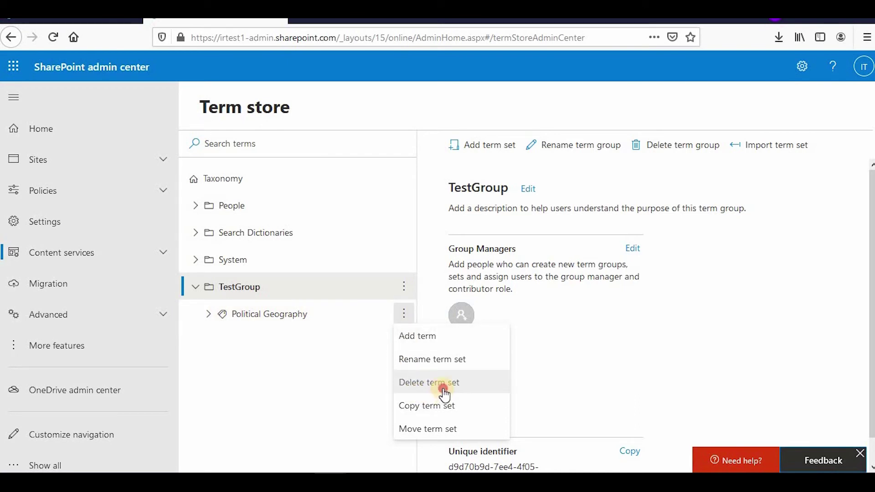
left_click(429, 383)
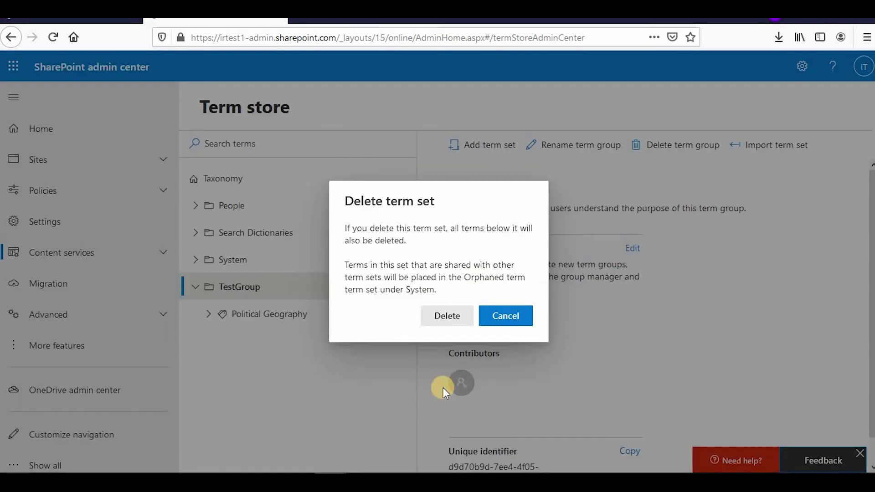
left_click(446, 316)
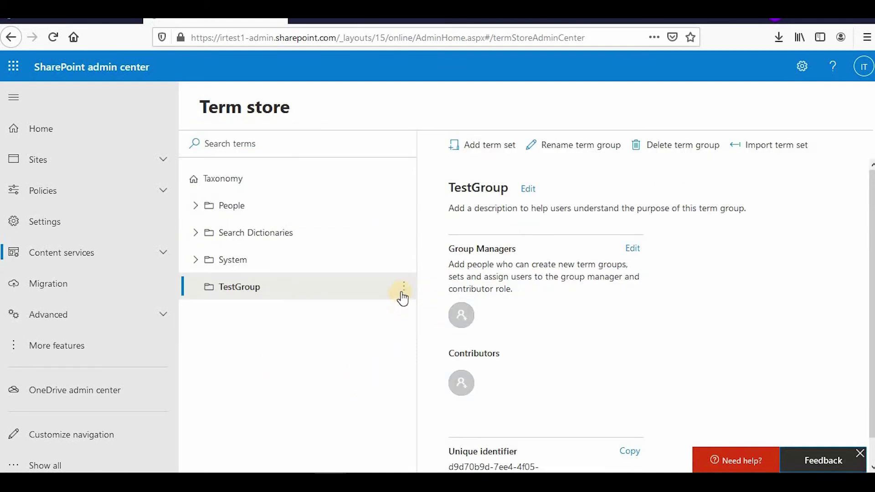
left_click(405, 289)
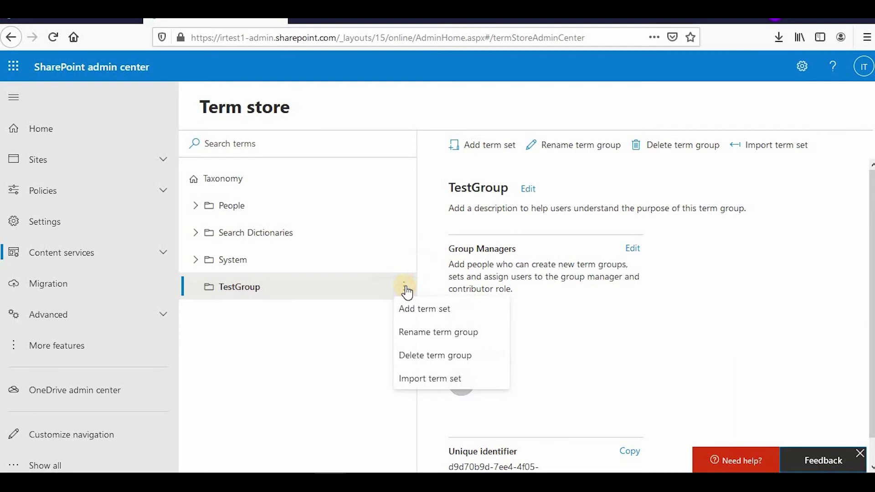
left_click(445, 380)
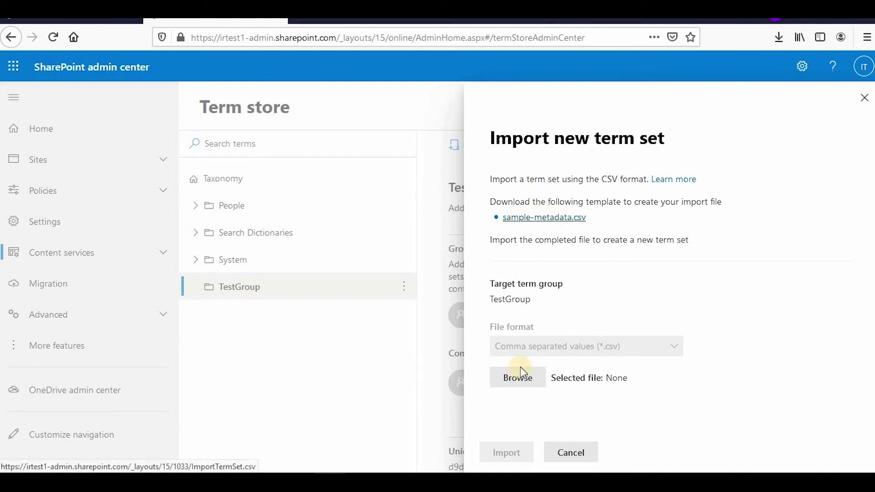
left_click(522, 385)
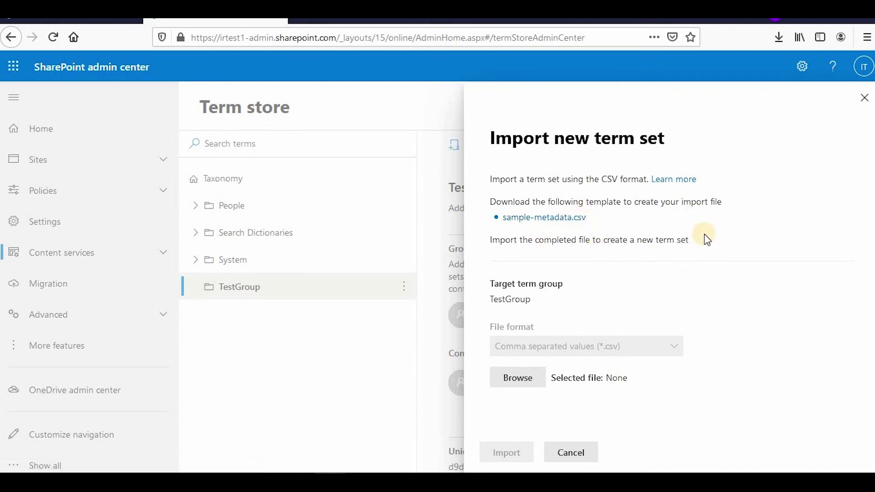
left_click(585, 454)
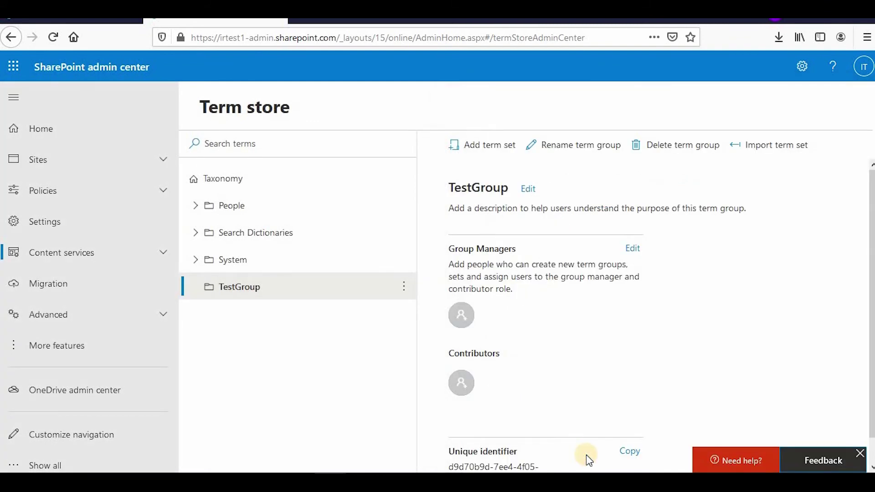
Step: Check TestGroup's group managers and the term store admins editor, then close the editor
left_click(633, 251)
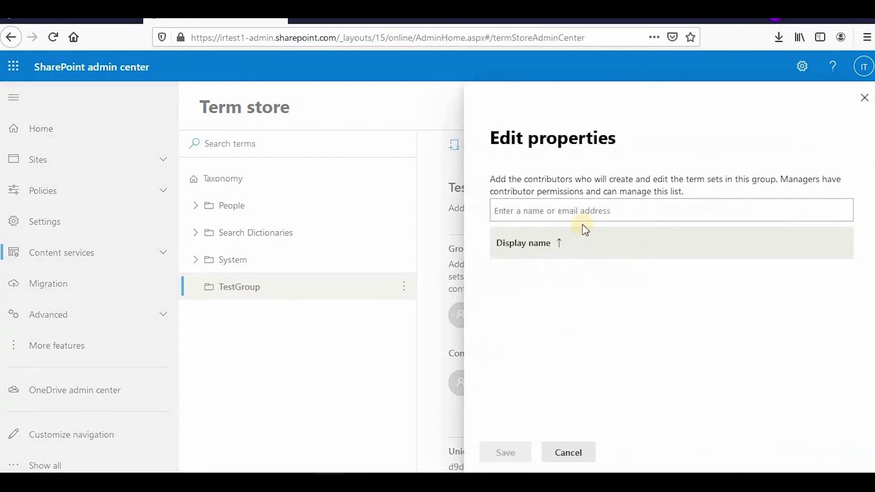
left_click(257, 182)
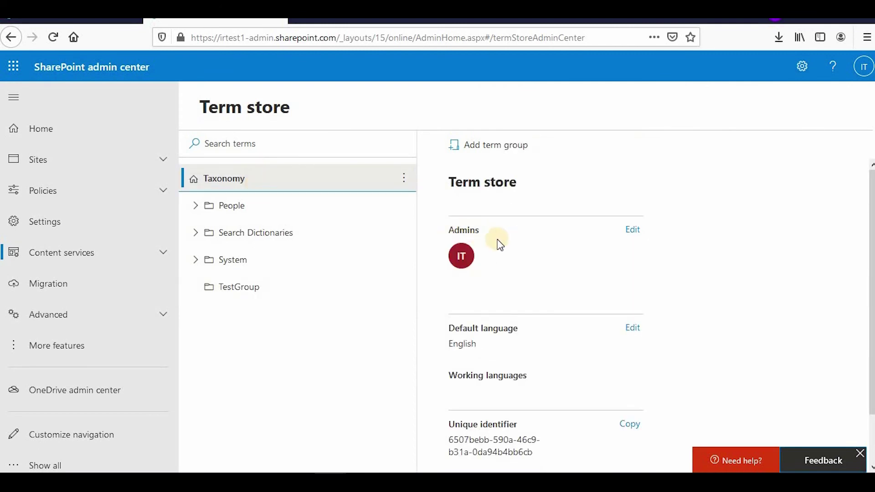
left_click(634, 231)
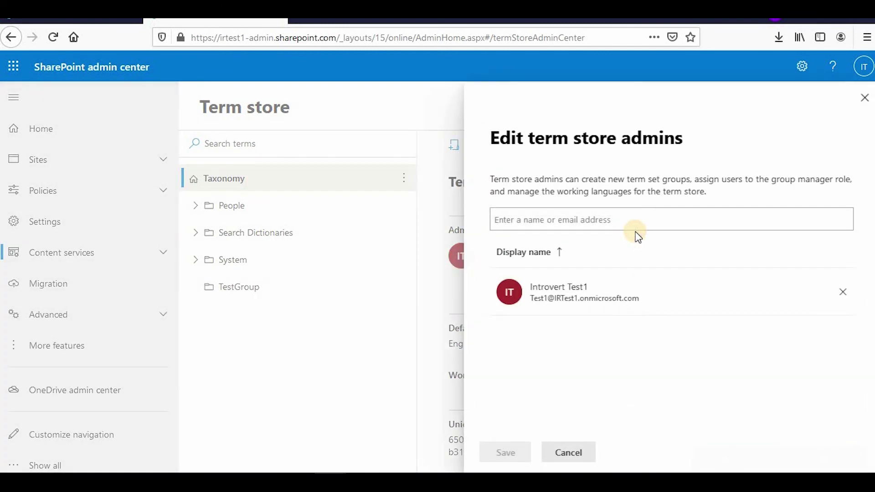
left_click(864, 99)
Step: View the People group's details, then TestGroup's empty details with no term sets or managers
left_click(281, 204)
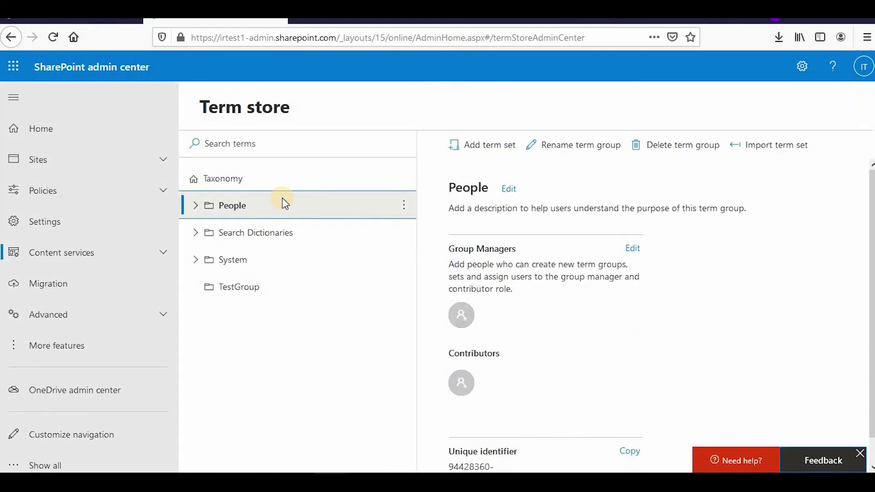
scroll(492, 292, "down", 1)
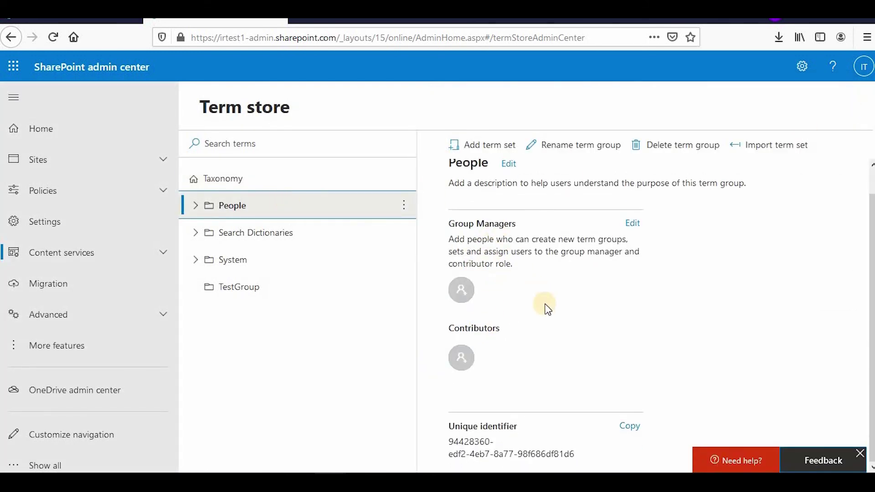
scroll(527, 342, "up", 1)
scroll(526, 342, "down", 1)
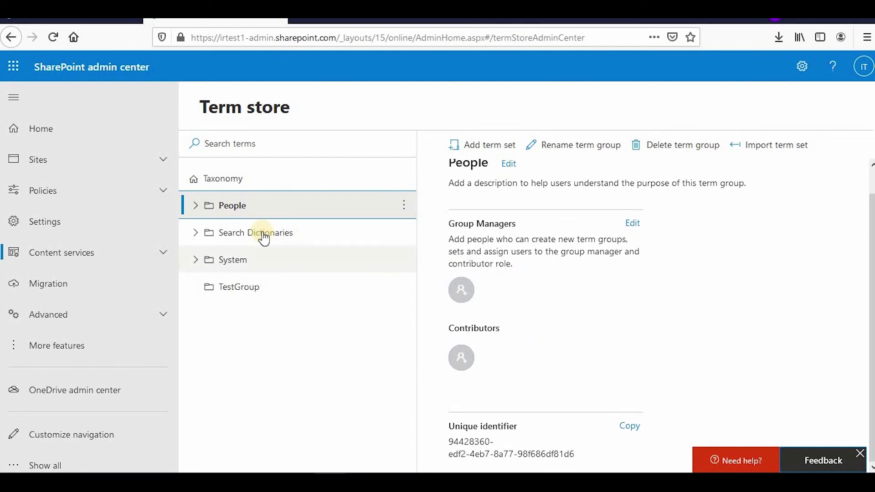
left_click(223, 287)
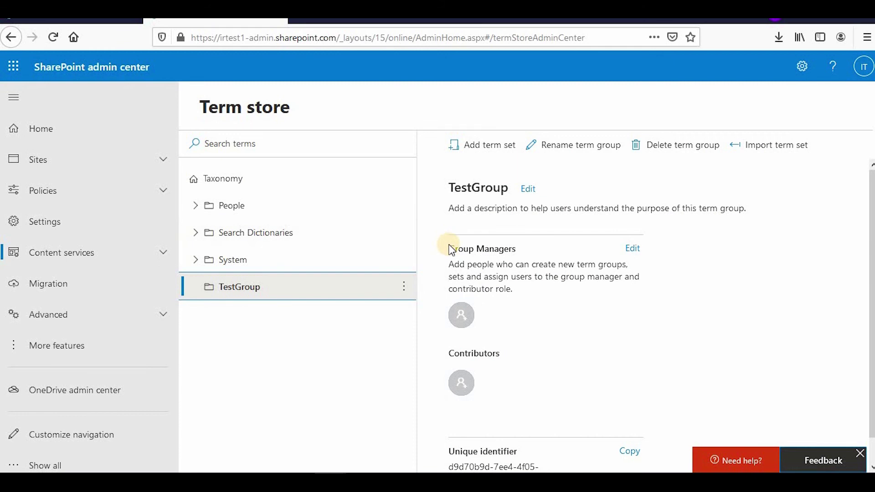
left_click(403, 288)
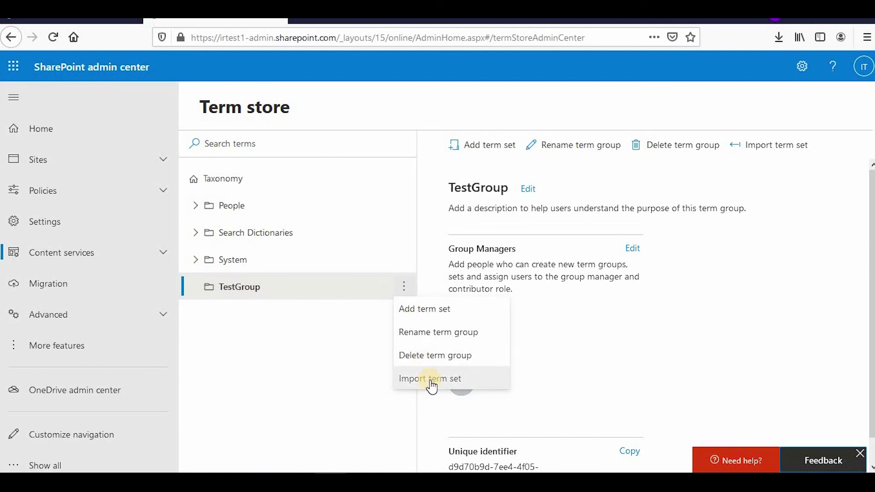
left_click(430, 379)
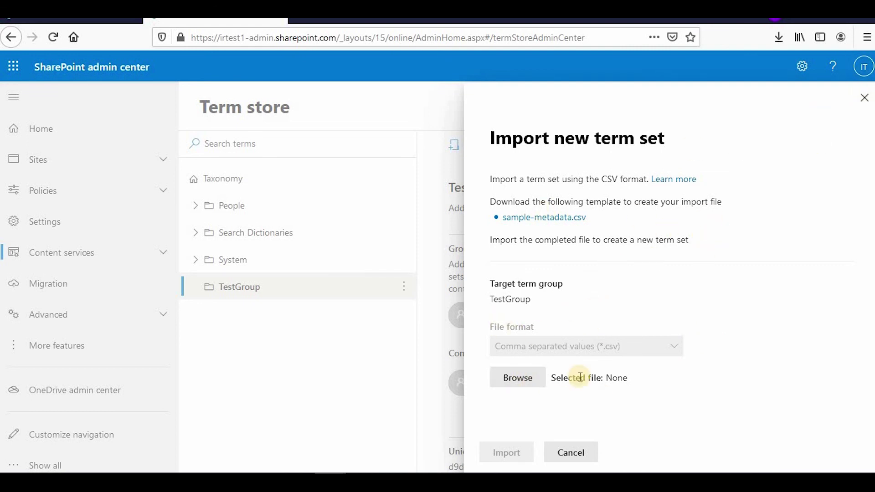
left_click(862, 98)
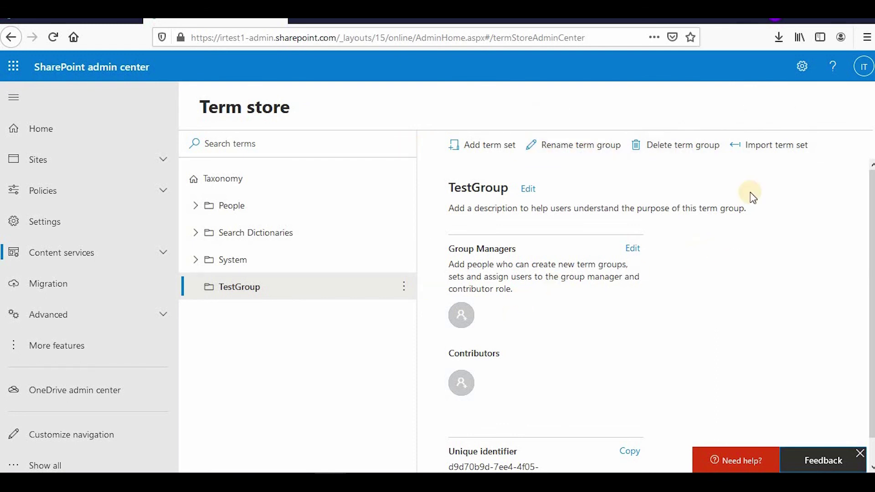
left_click(766, 154)
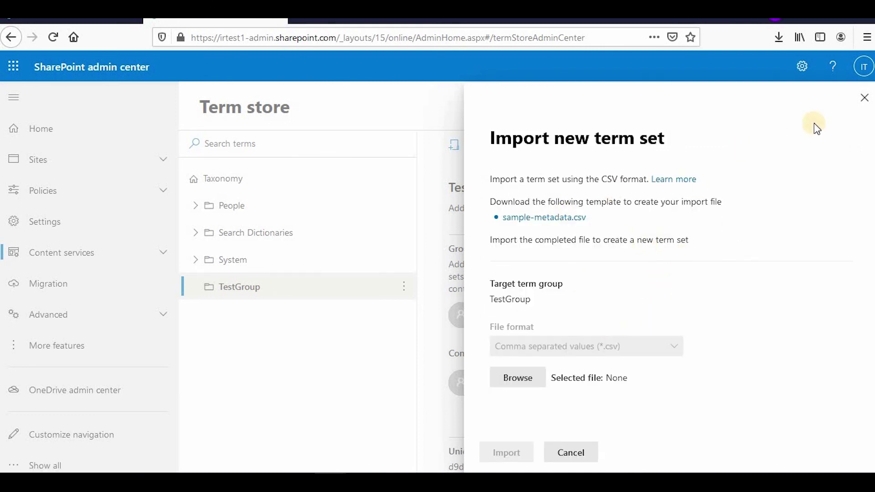
Step: Close the import term set panel and view the System and People group details
left_click(865, 98)
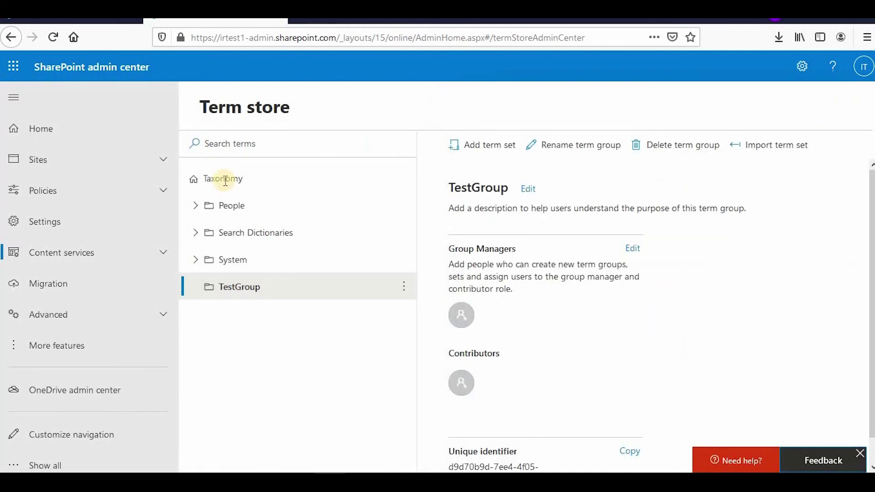
scroll(635, 267, "down", 1)
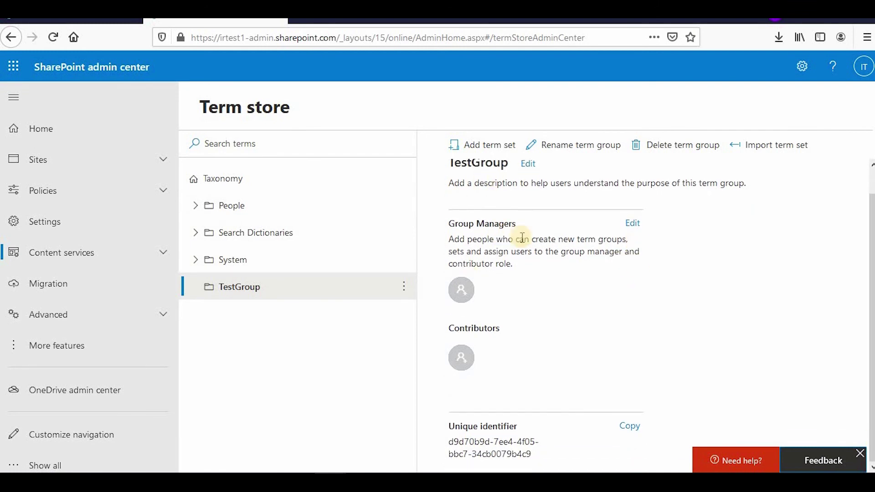
scroll(536, 226, "up", 1)
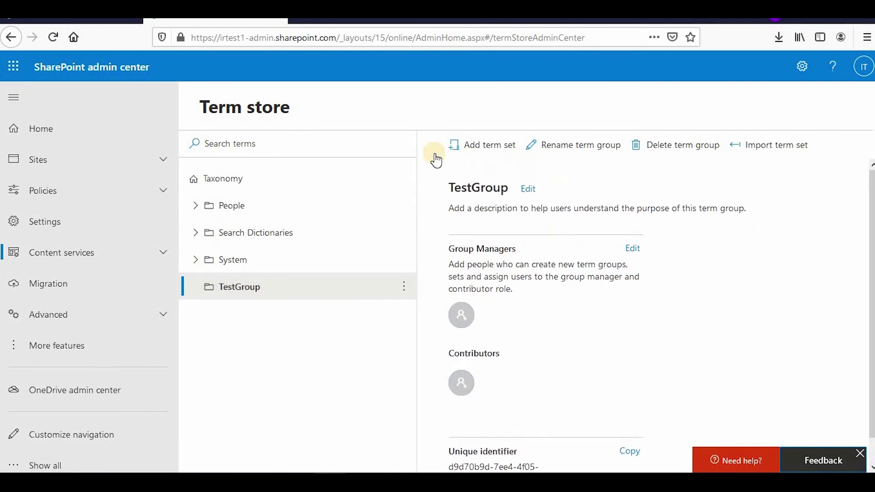
left_click(252, 270)
left_click(252, 218)
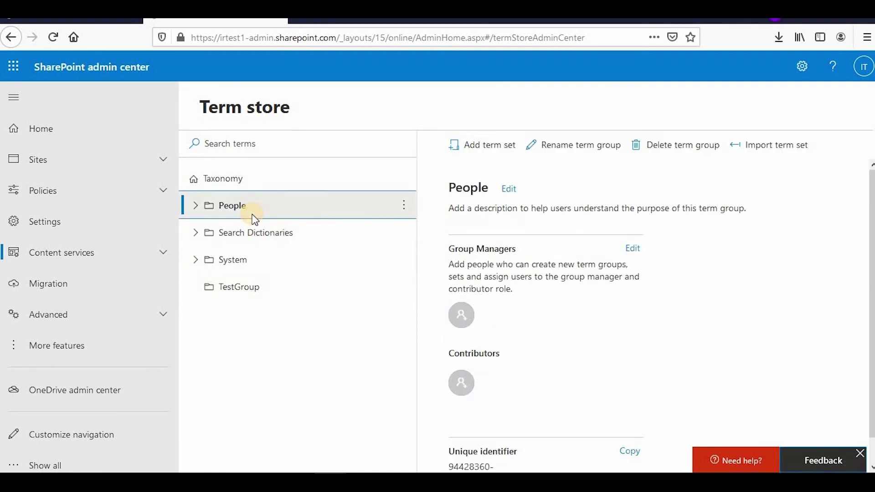
scroll(570, 326, "down", 1)
scroll(570, 329, "up", 1)
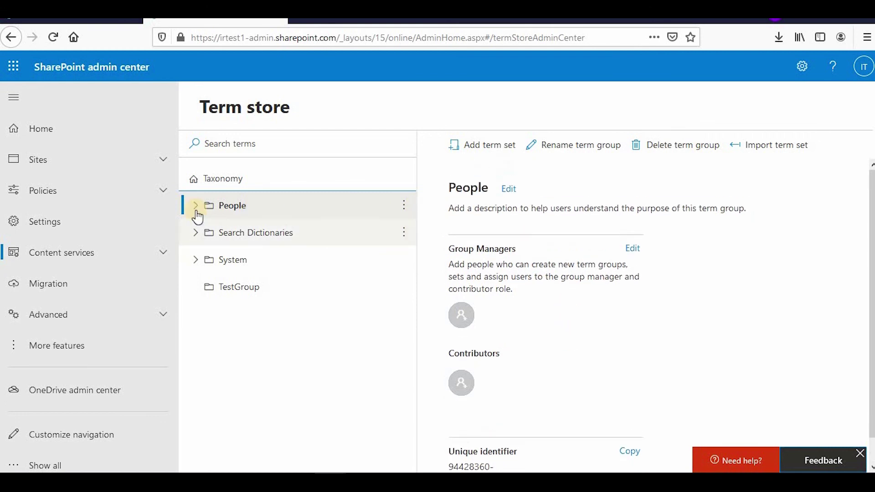
Step: Expand People and its Department term set to reveal D1, then reselect People
left_click(195, 208)
left_click(207, 233)
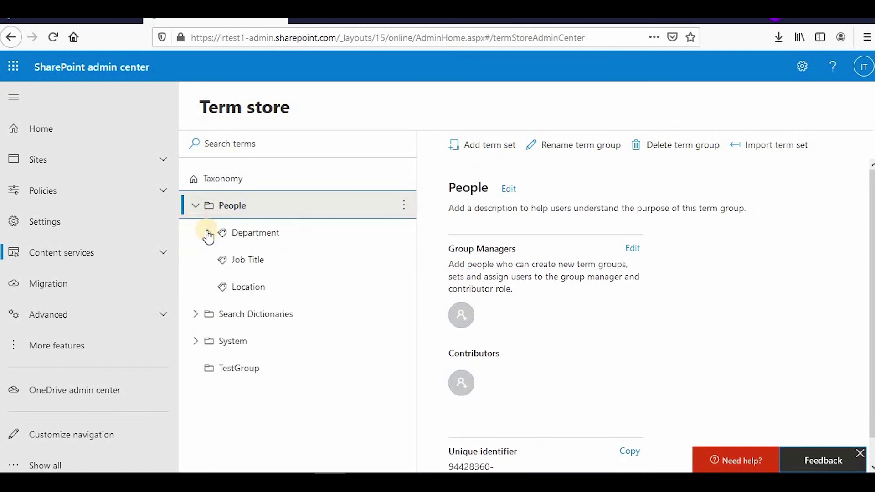
left_click(235, 180)
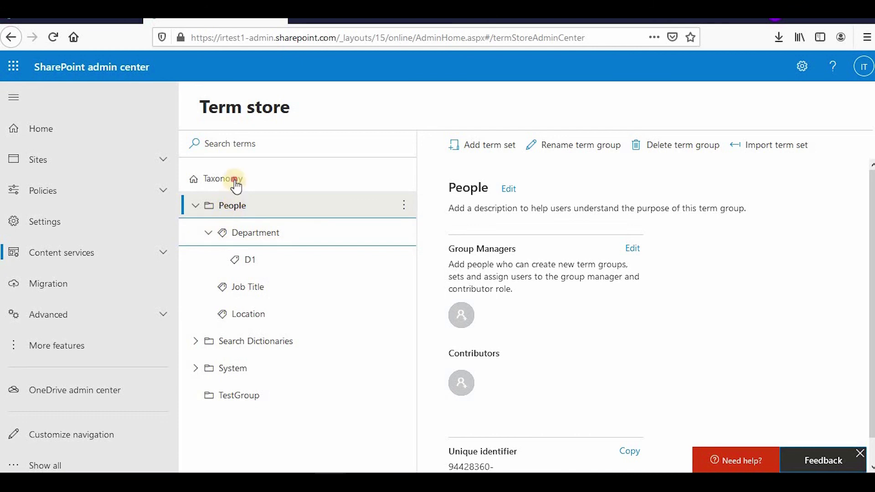
scroll(487, 327, "down", 2)
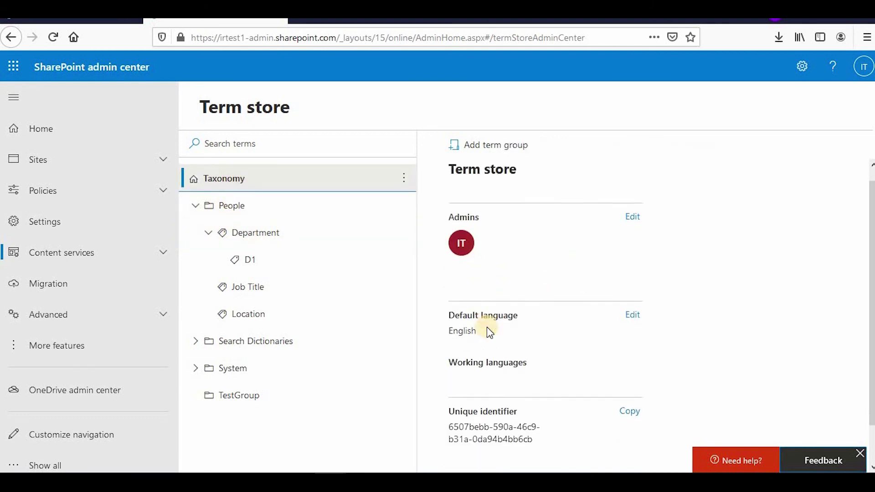
left_click(250, 205)
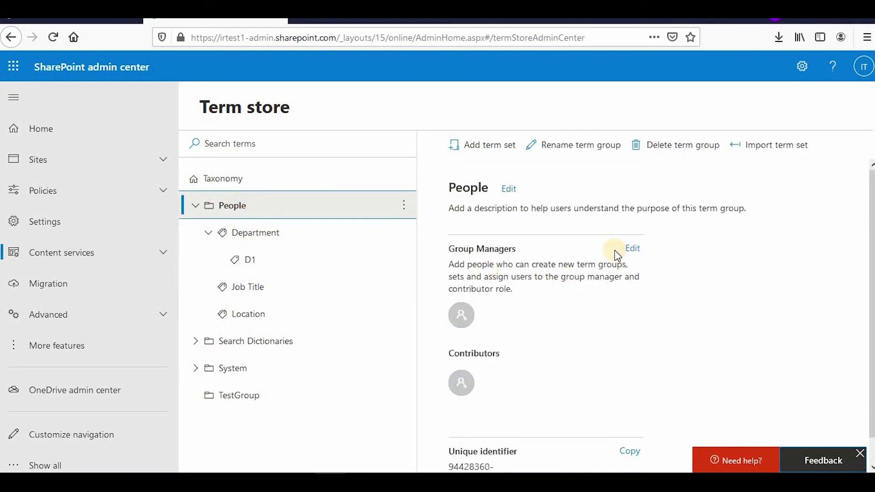
Step: Open the Department term set and view its Usage settings, Navigation and Advanced tabs
left_click(271, 242)
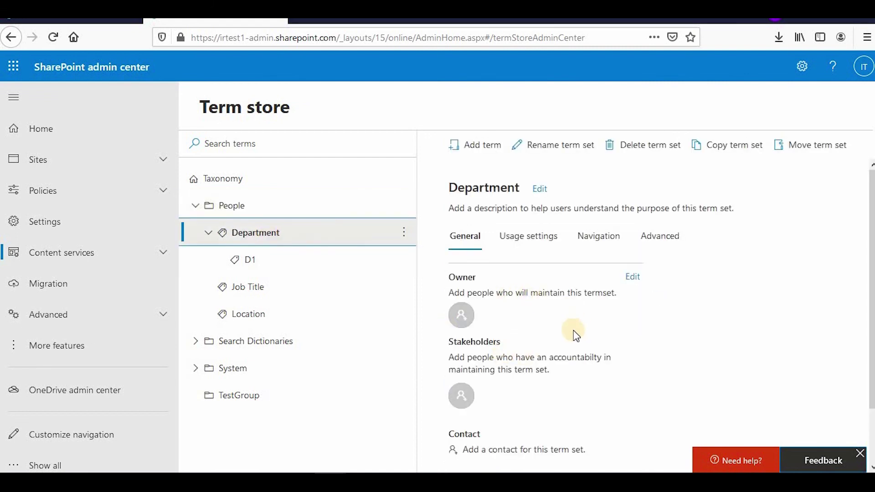
scroll(576, 335, "down", 2)
scroll(576, 336, "up", 2)
left_click(514, 240)
left_click(593, 243)
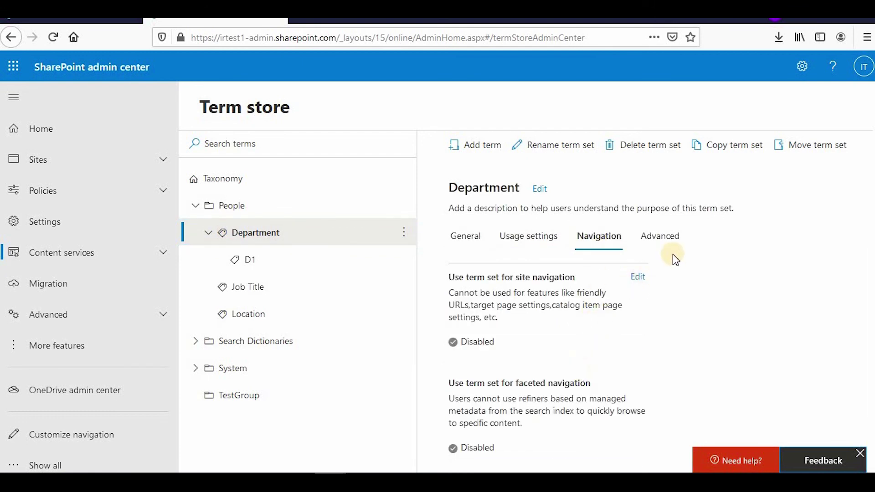
left_click(668, 242)
Step: Return to Department's General tab, then the Term store overview with People collapsed
scroll(479, 395, "down", 1)
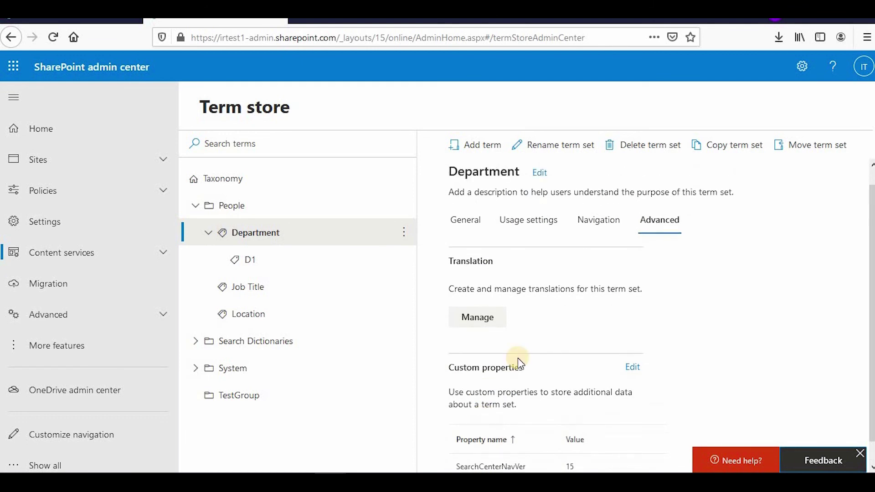
scroll(517, 358, "up", 1)
left_click(476, 250)
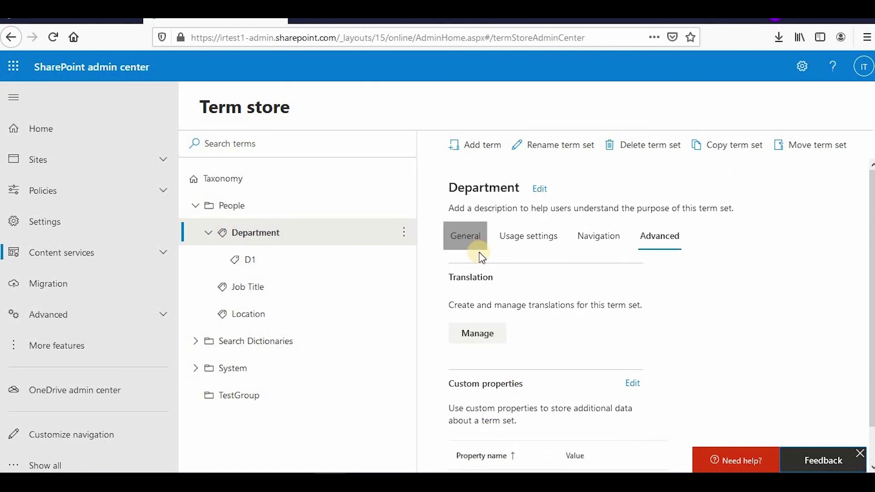
left_click(237, 179)
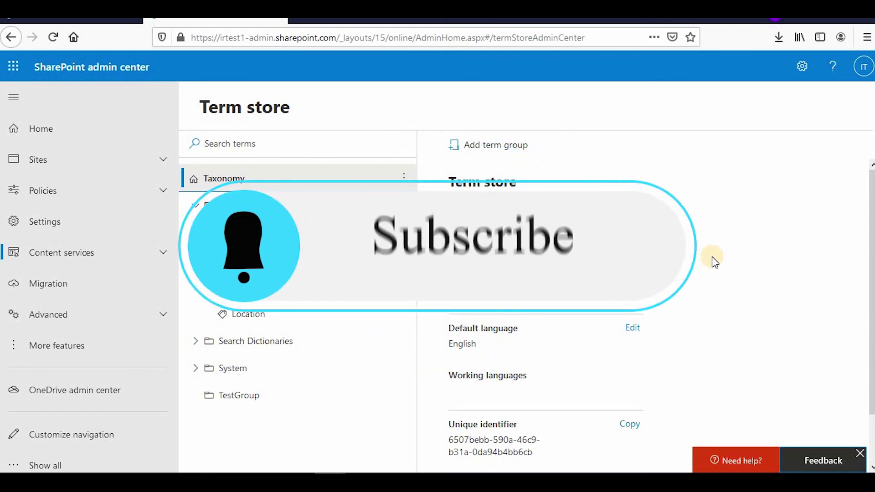
left_click(195, 206)
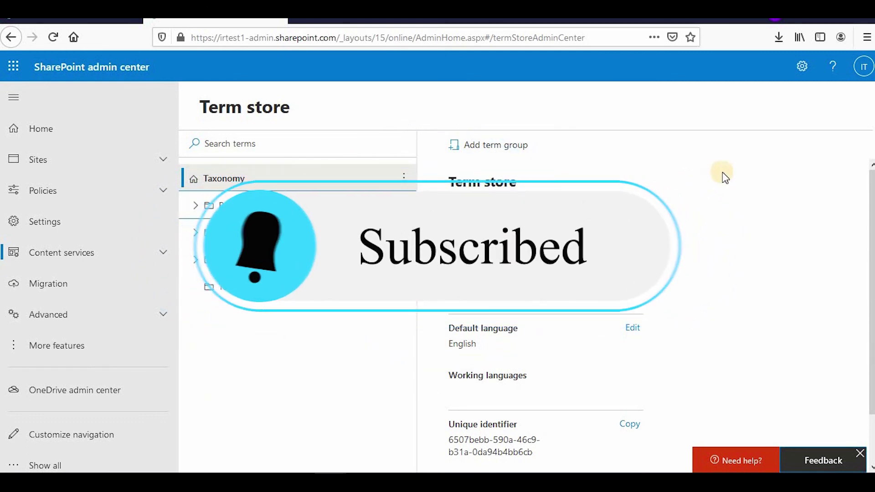